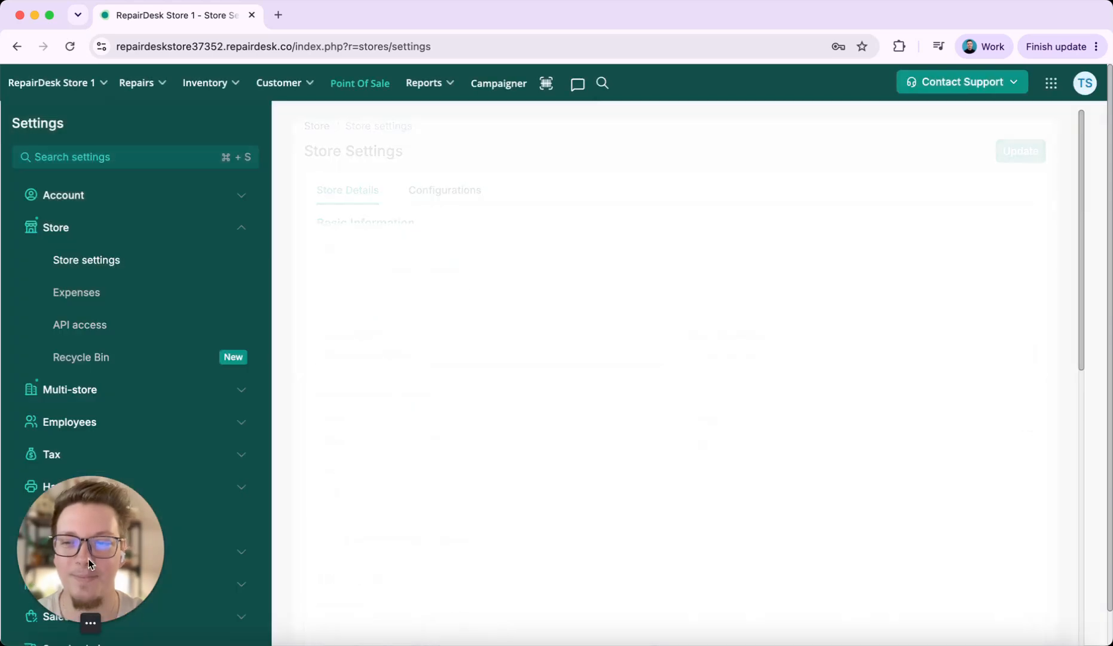
Open the Discount Coupons page within the Incentives settings
left_click(174, 128)
scroll(120, 478, "down", 5)
scroll(89, 568, "up", 1)
left_click(69, 631)
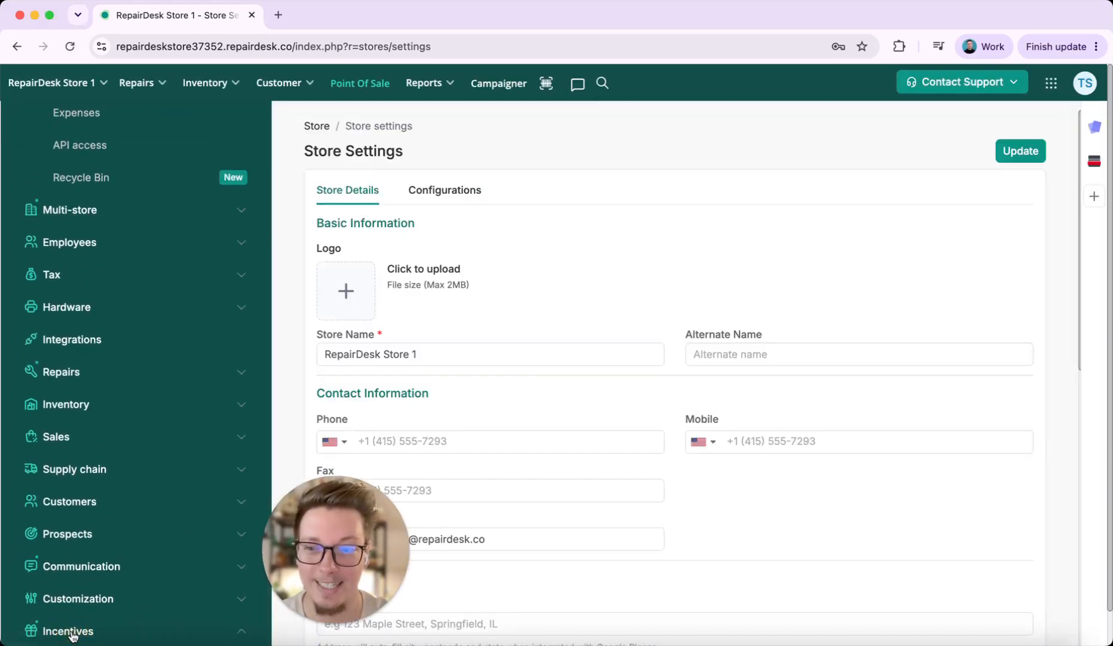
scroll(70, 629, "down", 3)
left_click(106, 565)
left_click_drag(389, 548, 93, 575)
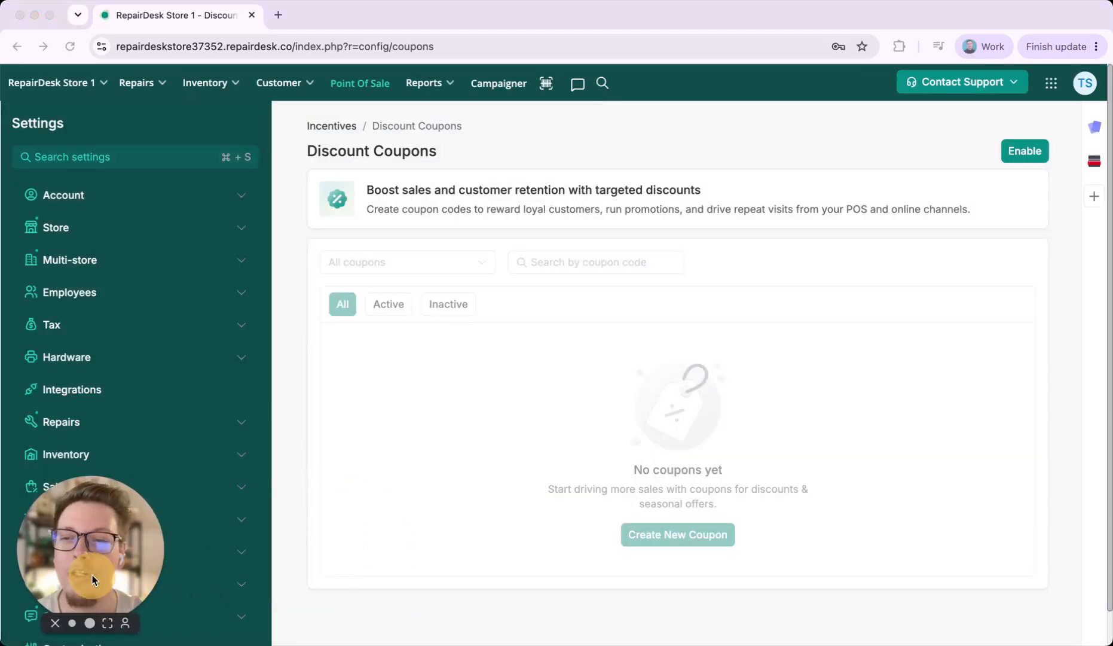
Enable discount coupons for the store and start creating a new coupon
left_click(1021, 149)
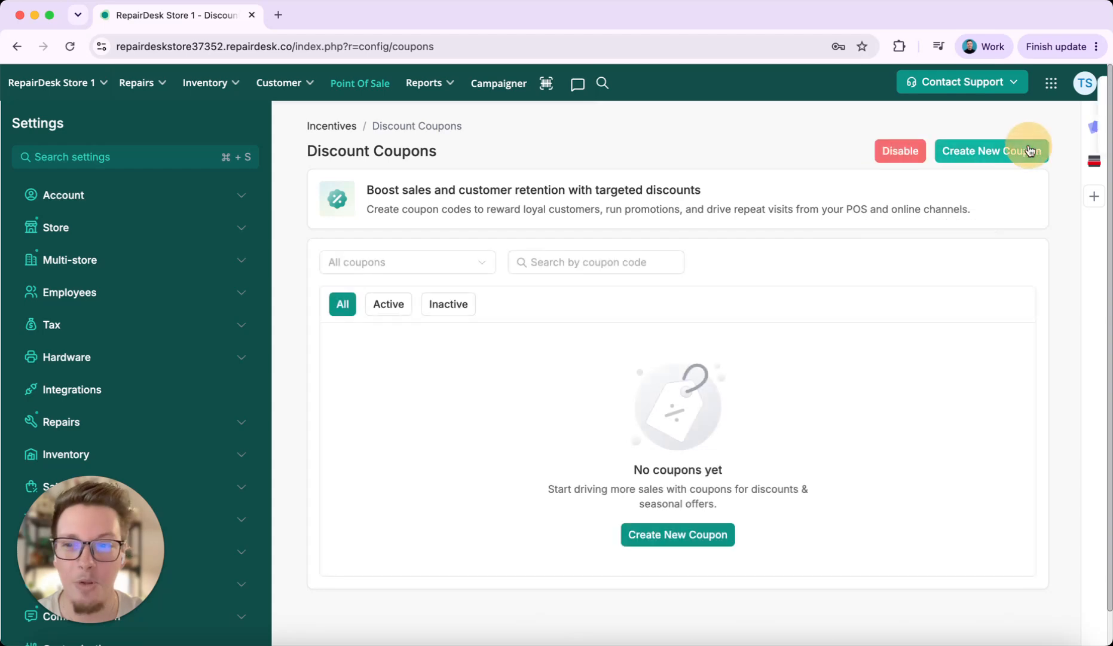
left_click(1078, 101)
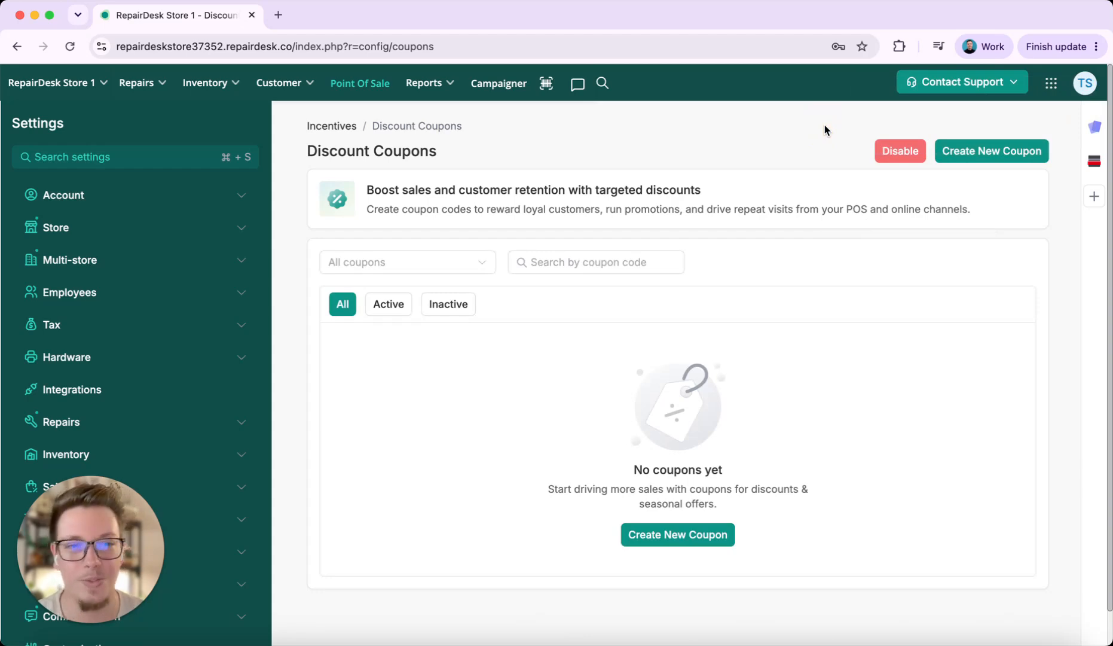
left_click(1019, 153)
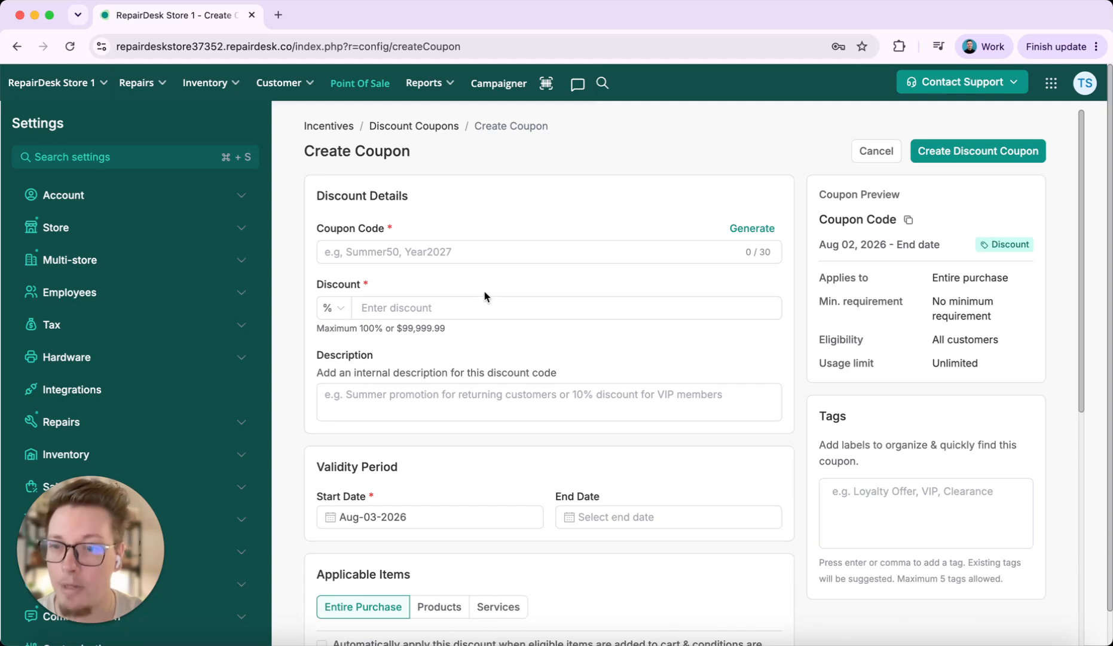
Look over the coupon form's sections and enter Accessories2026 as the coupon code
scroll(552, 326, "down", 5)
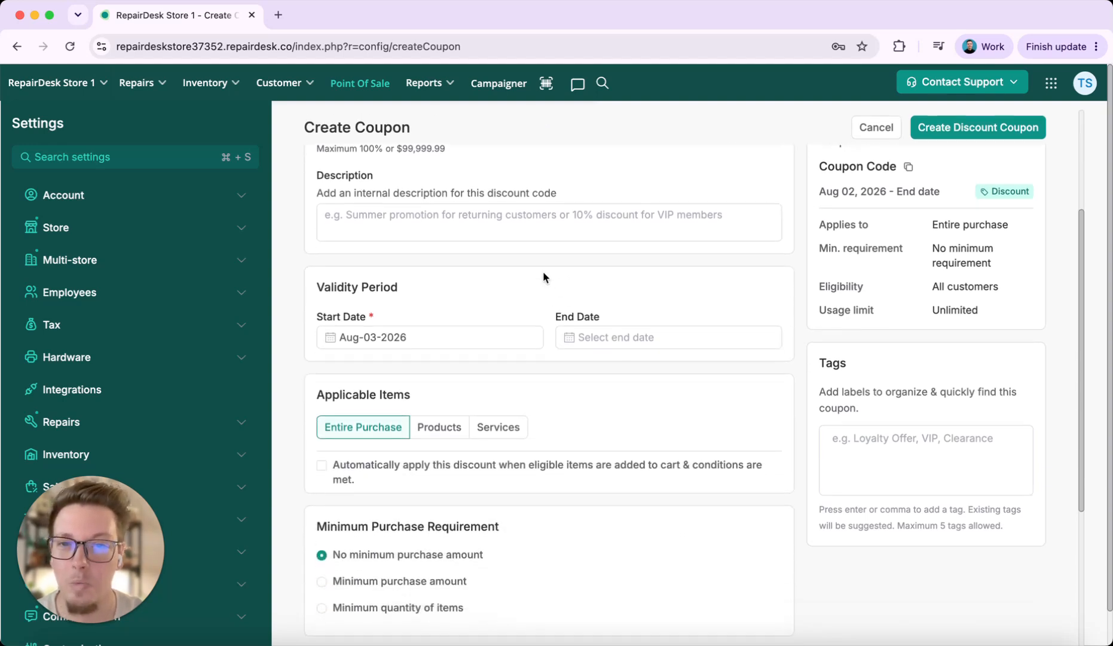
scroll(474, 299, "down", 2)
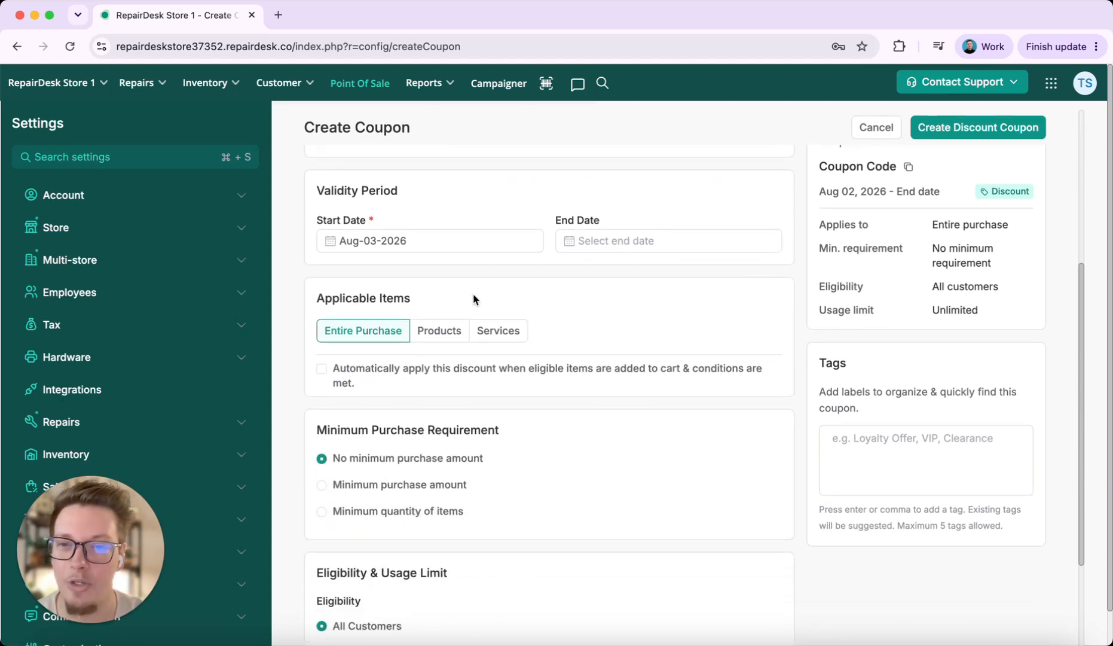
scroll(585, 361, "down", 2)
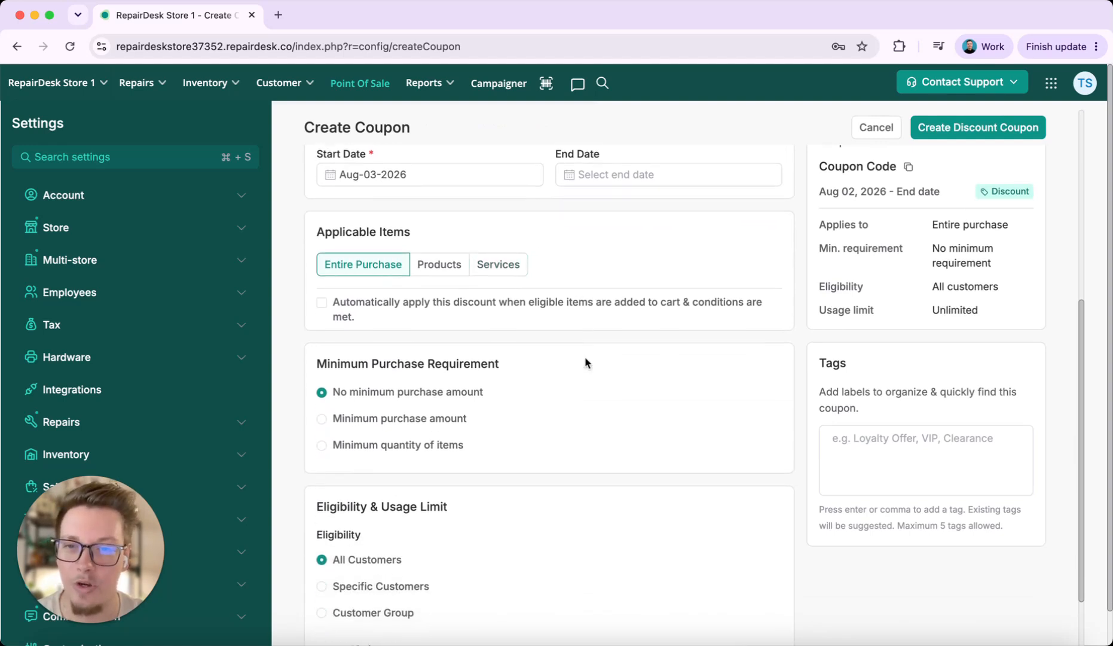
scroll(661, 384, "down", 2)
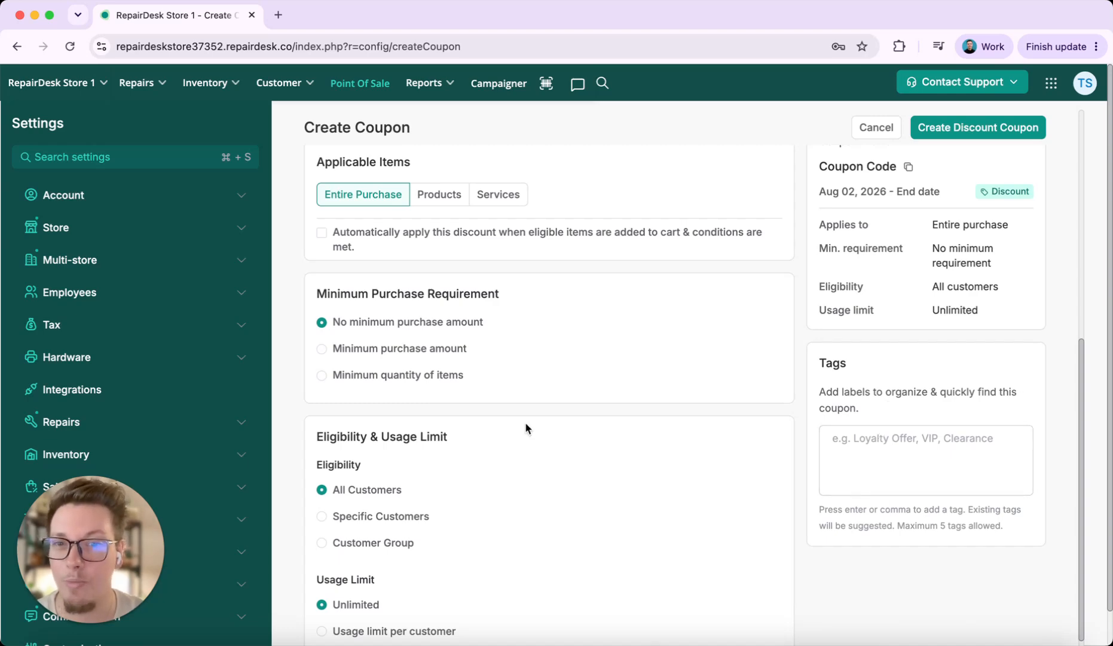
scroll(526, 428, "up", 10)
left_click(540, 241)
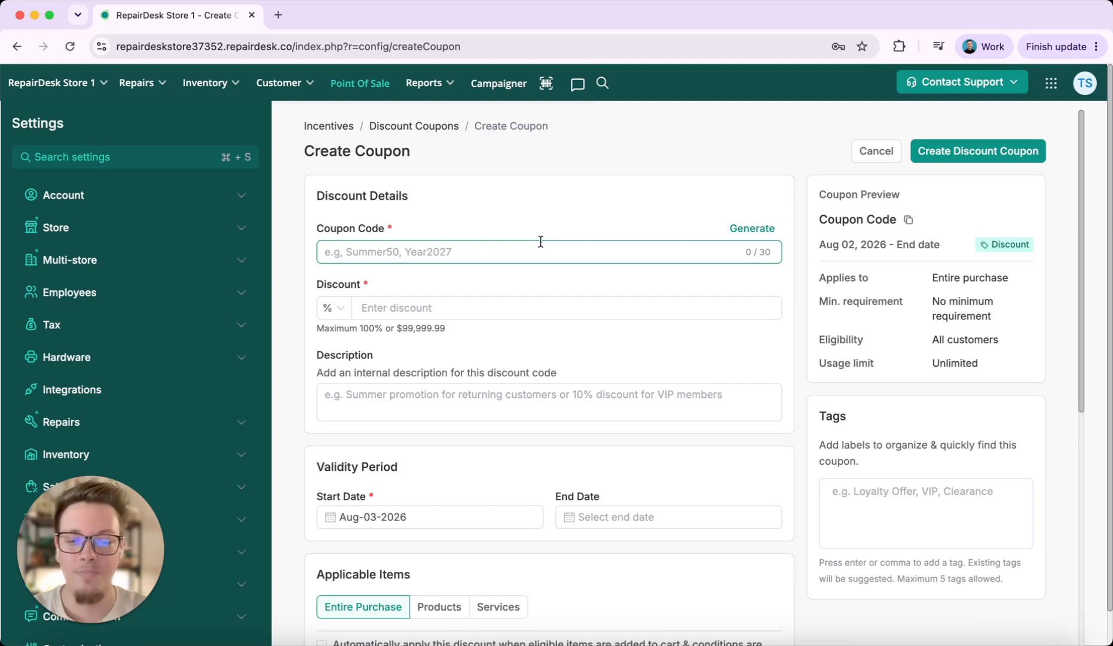
type("AS")
key("BackSpace")
type("c")
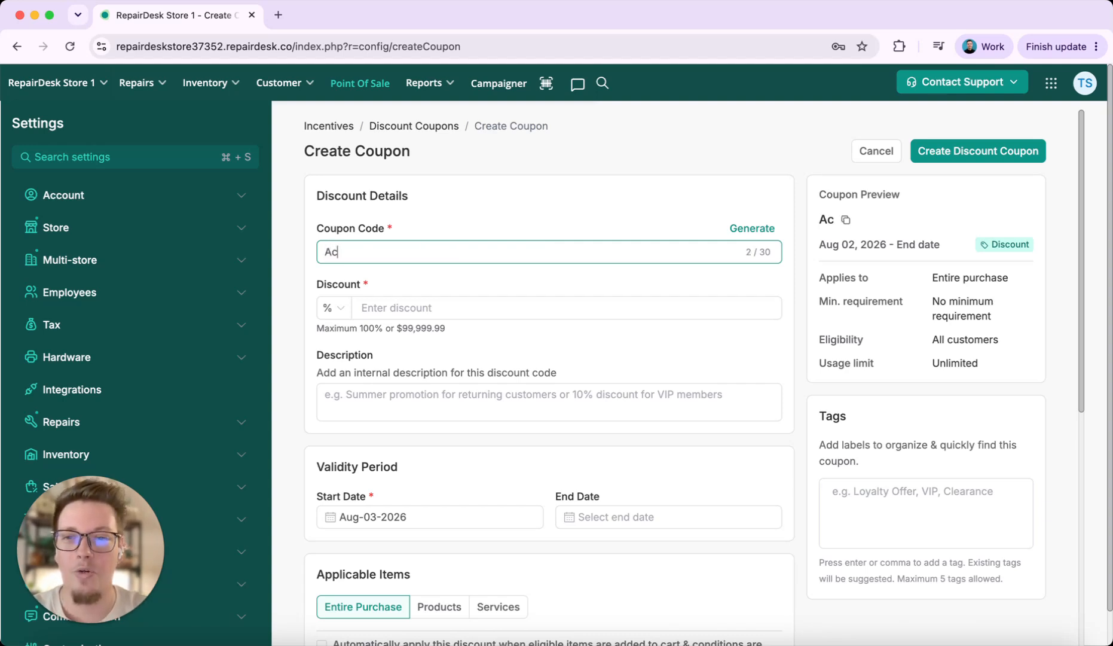
type("cessories2026")
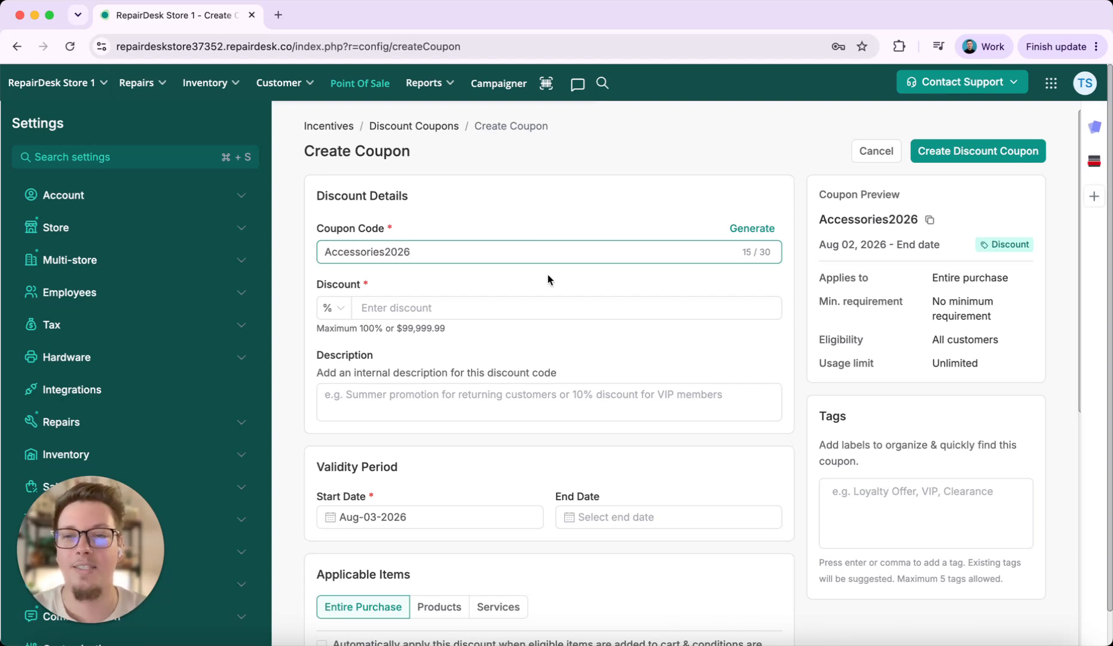
Set the coupon's discount to 20 percent and enter the description "Accessories, 20% off"
left_click(514, 309)
type("20")
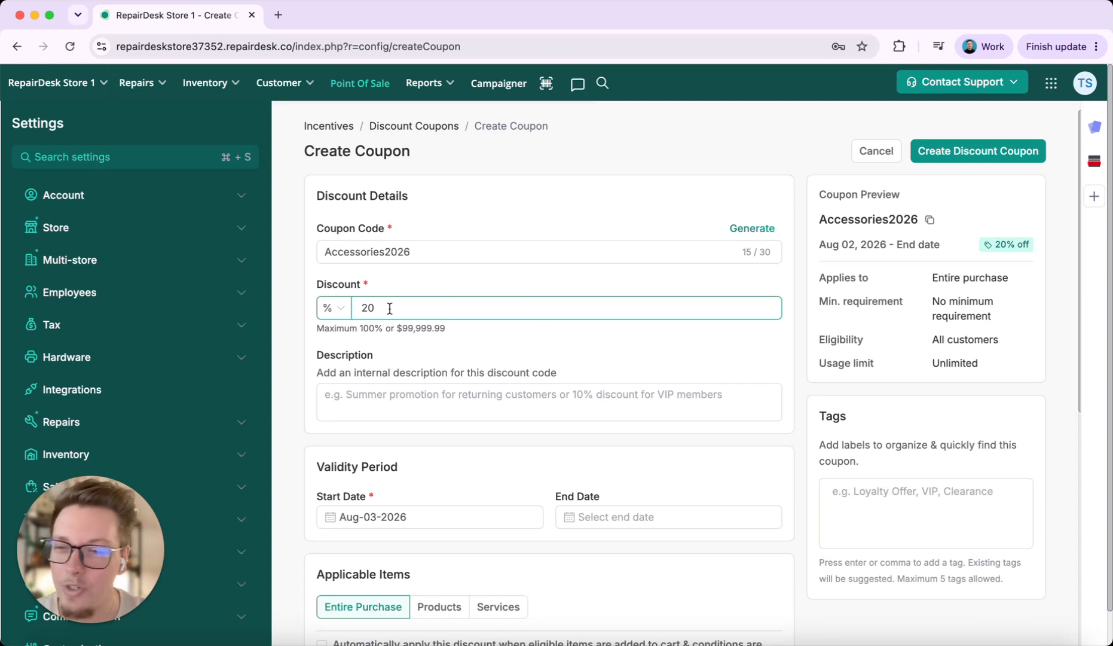
left_click(333, 312)
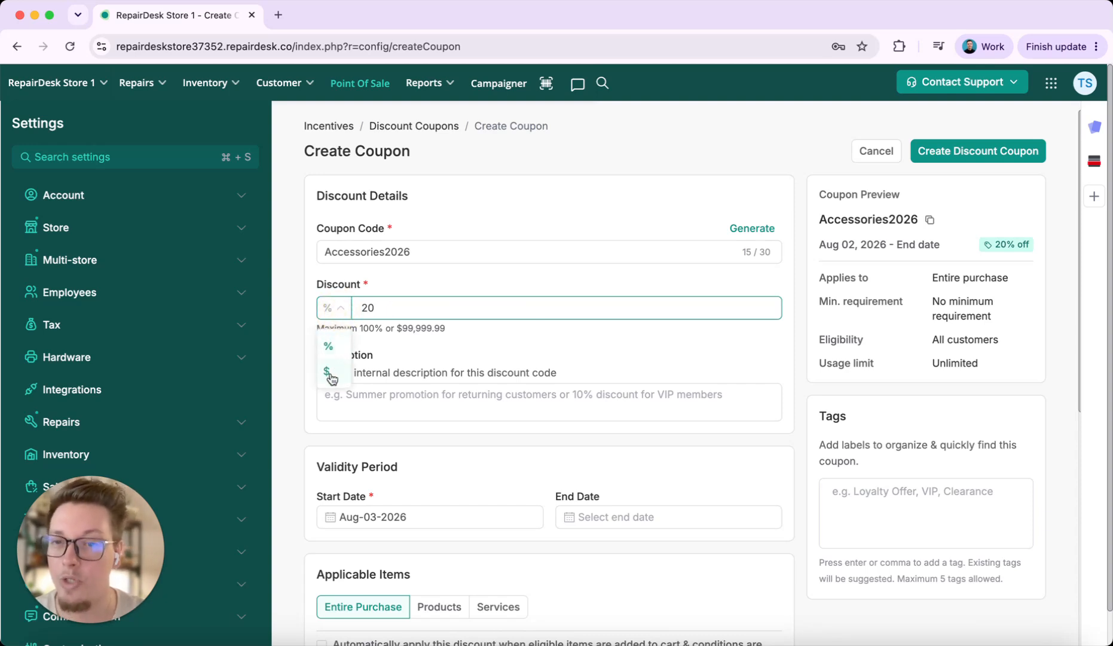
left_click(415, 286)
left_click(459, 398)
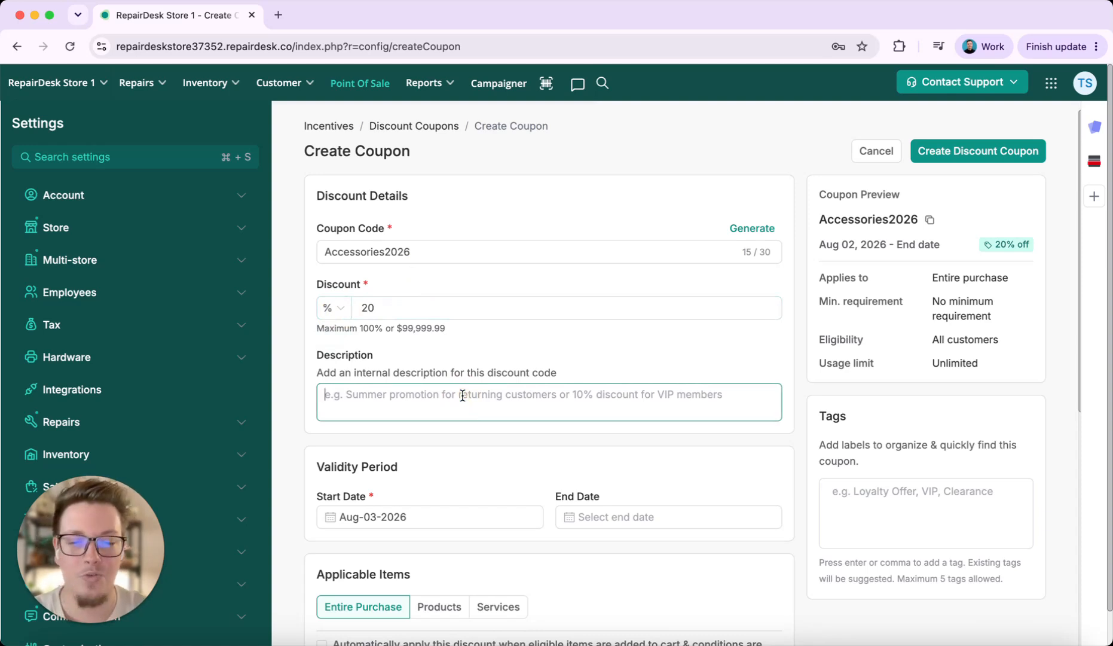
type("Accessories, 20% off")
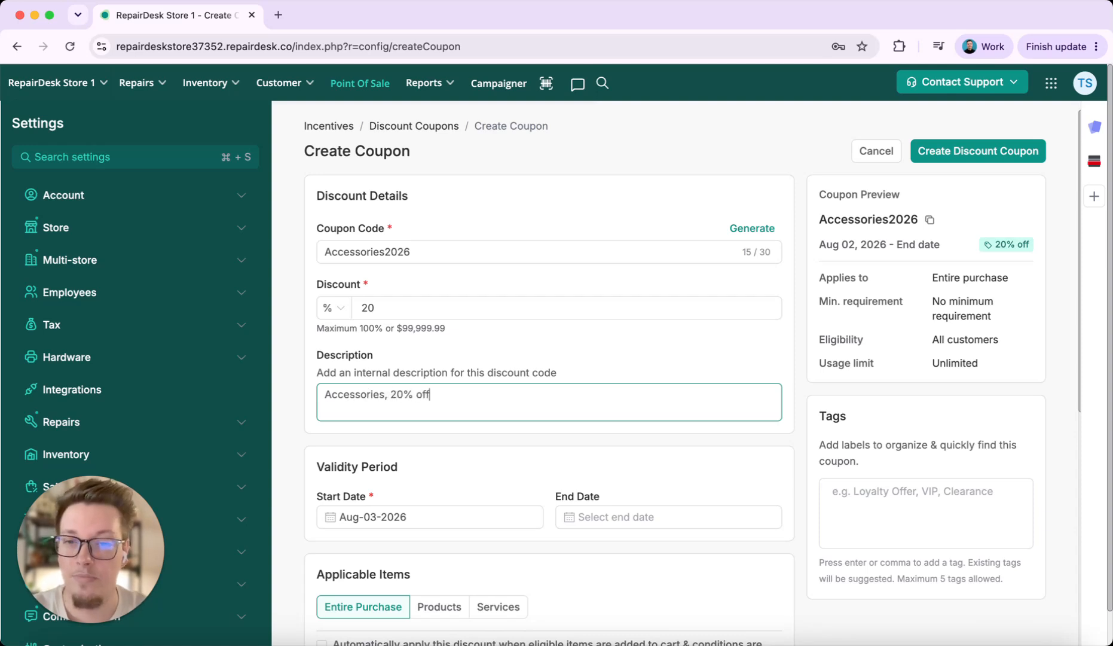
Set the coupon's validity period from Aug-03-2026 to Aug-31-2026
scroll(527, 487, "down", 3)
left_click(419, 408)
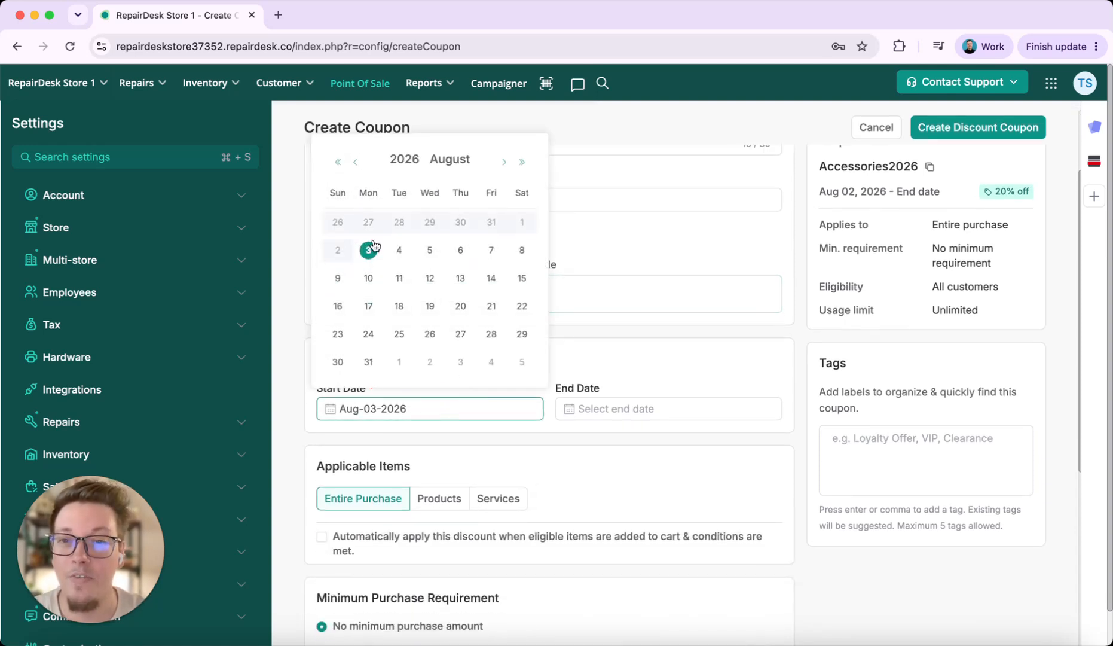
left_click(368, 250)
left_click(622, 407)
left_click(604, 361)
Compare the product and service options under Applicable Items, and restrict the coupon to specific products
scroll(573, 377, "down", 2)
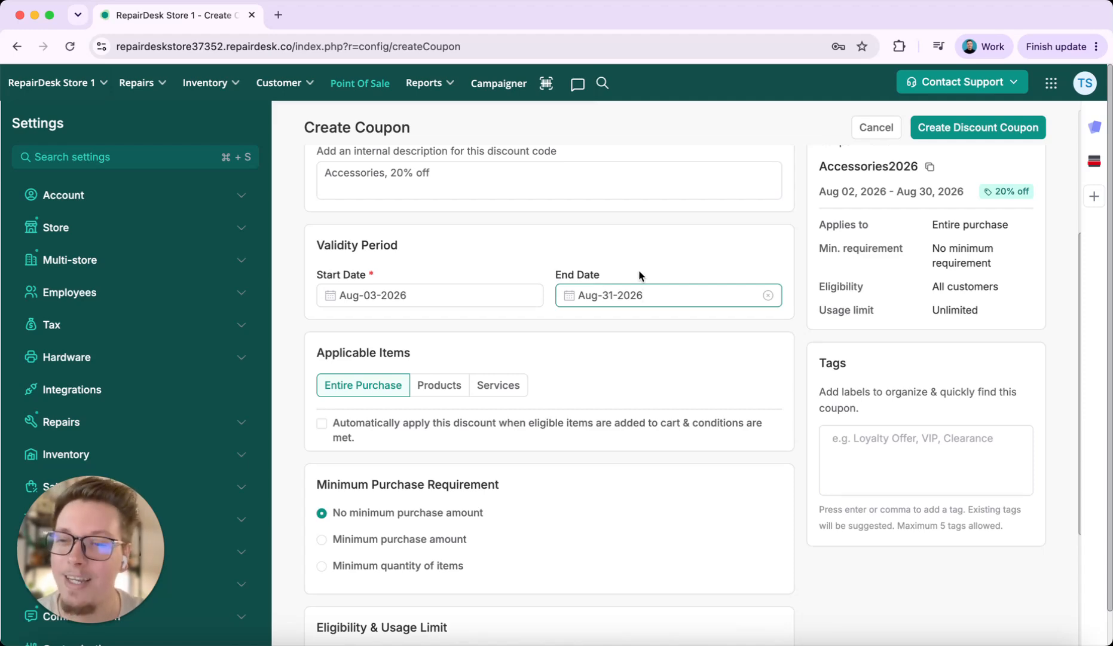
scroll(638, 274, "down", 2)
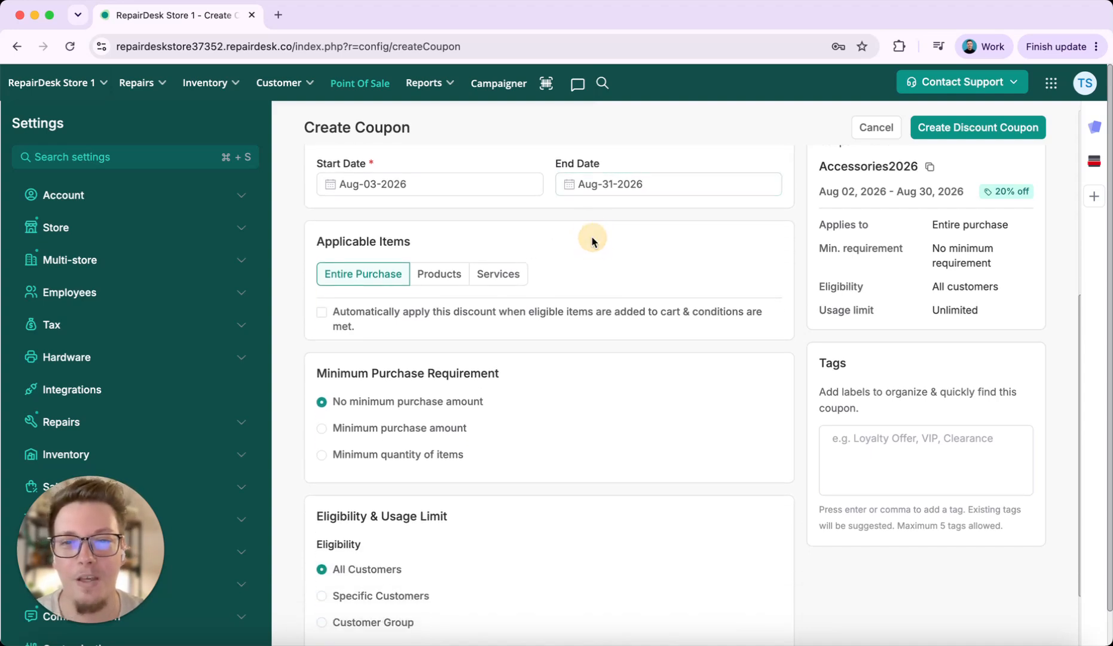
scroll(594, 241, "up", 1)
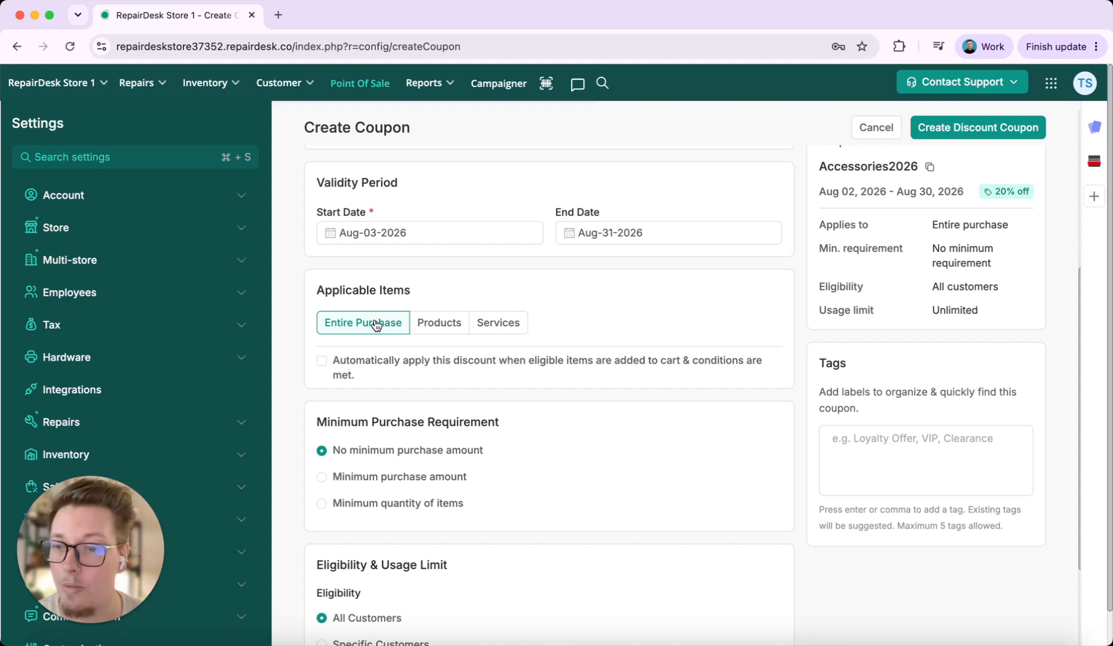
left_click(433, 326)
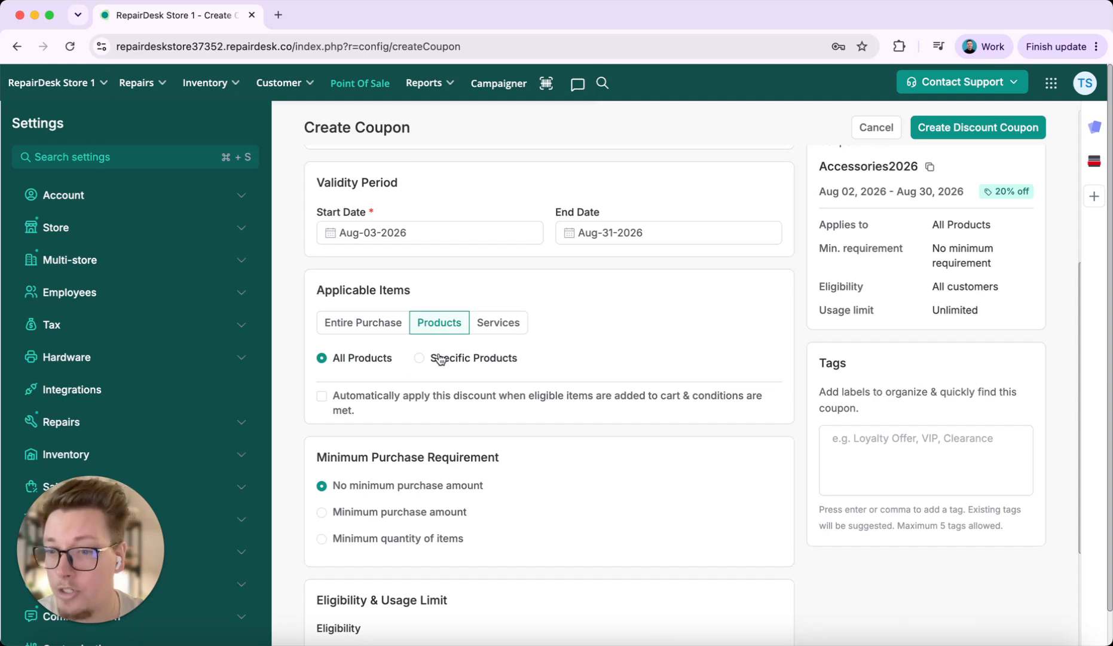
left_click(507, 324)
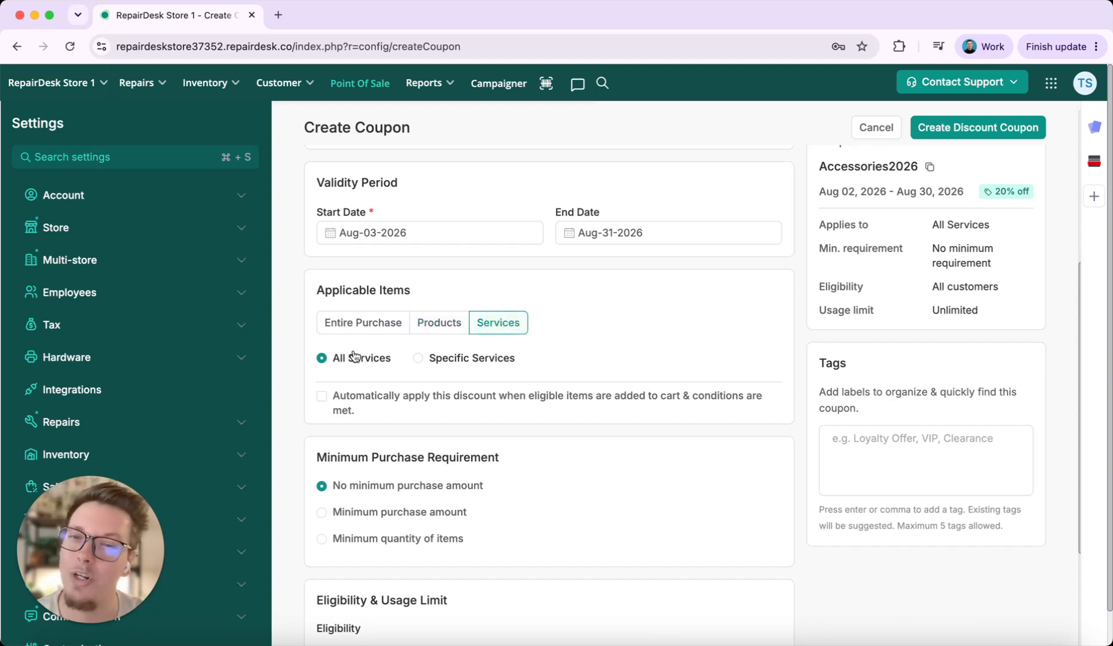
left_click(425, 324)
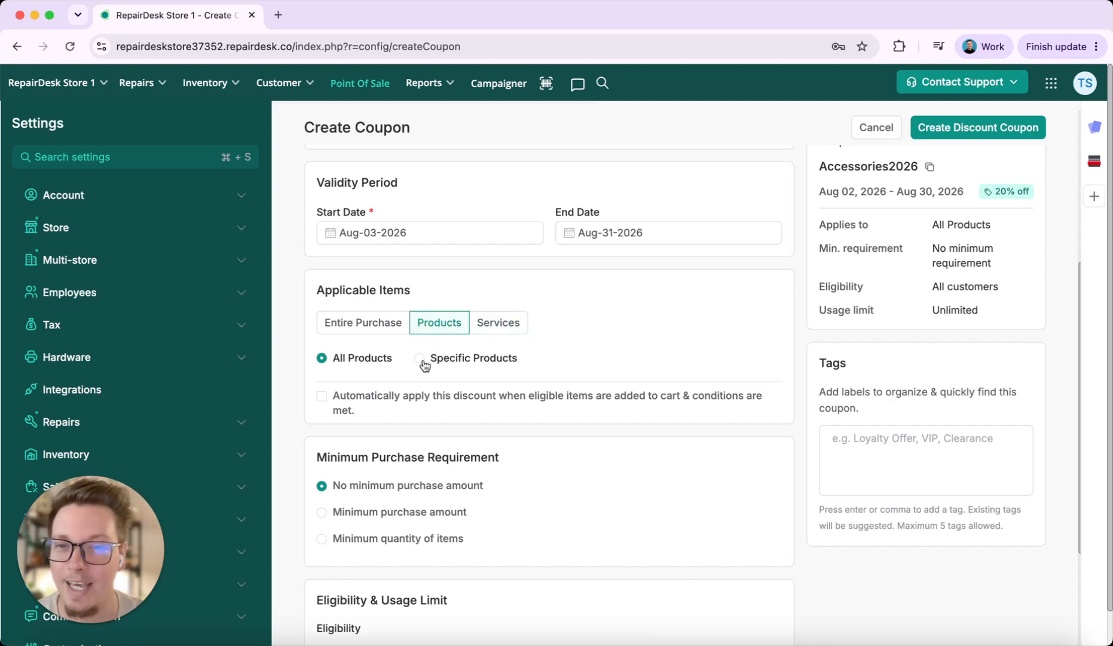
left_click(419, 360)
Limit the applicable products by category to Accessories, including Cases, Tempered Glass, and Cables & Adapters
left_click(368, 401)
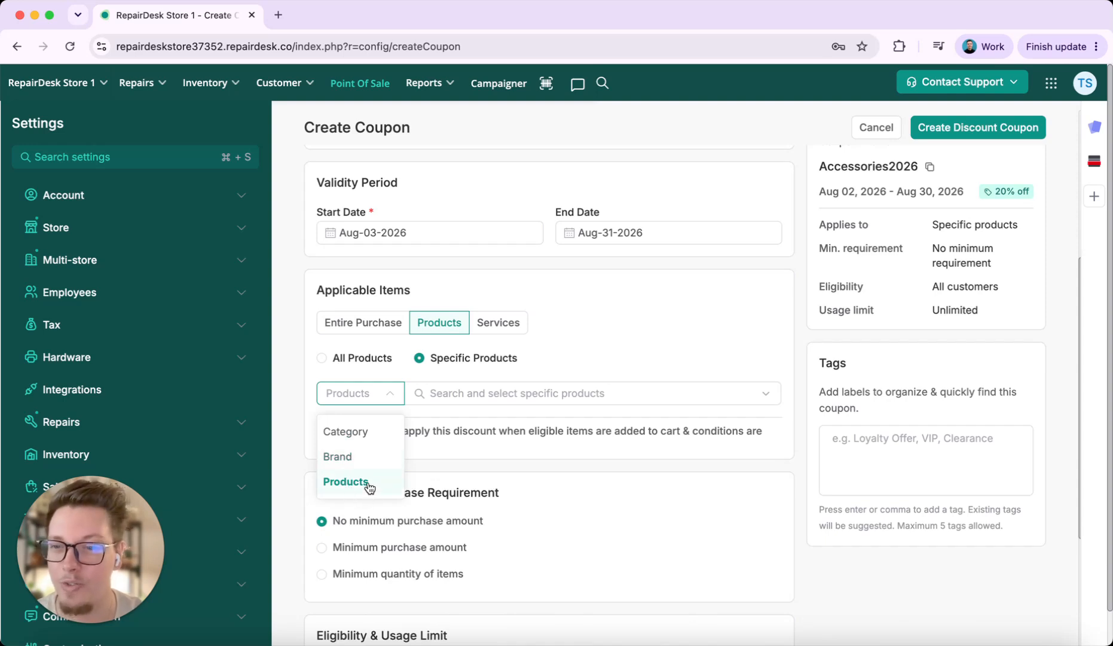
left_click(346, 431)
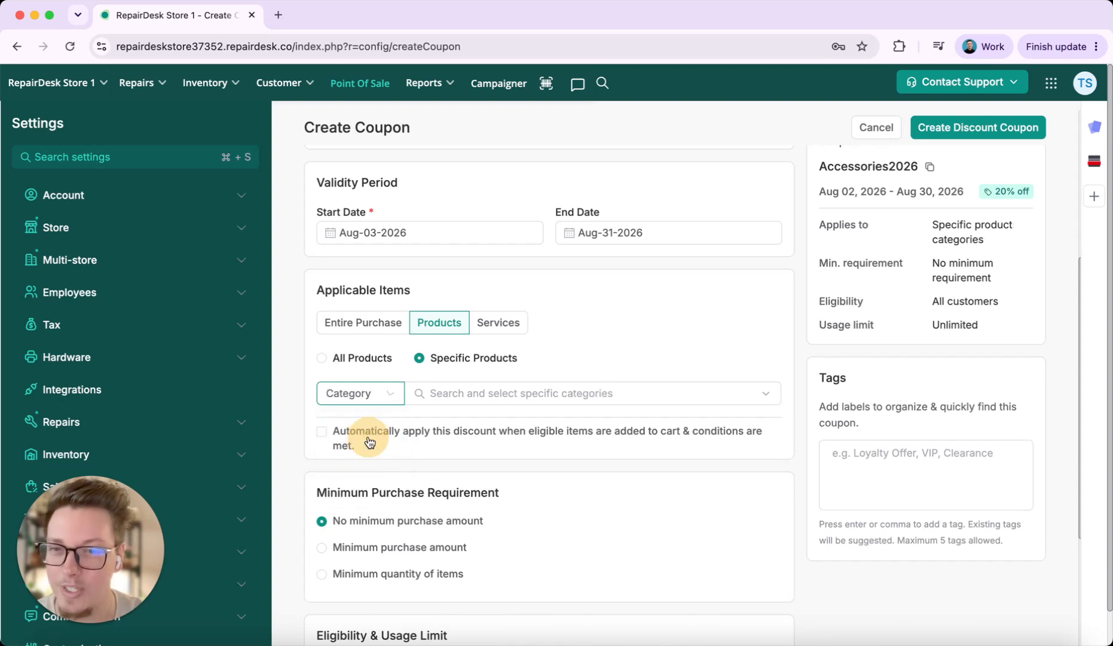
left_click(506, 397)
left_click(354, 148)
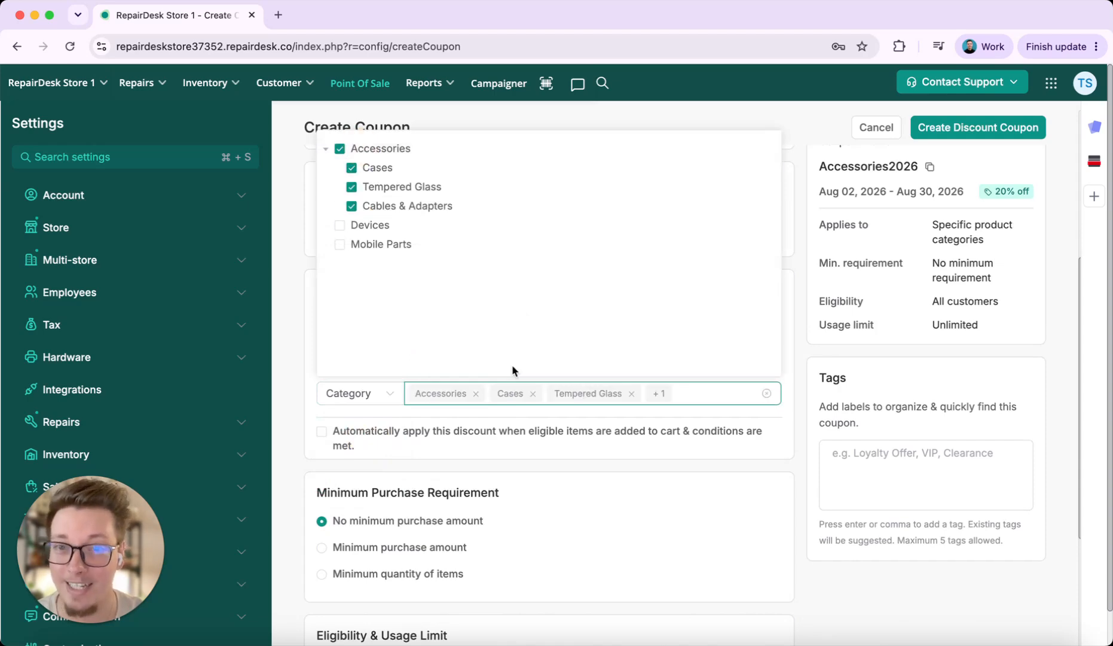
left_click(688, 469)
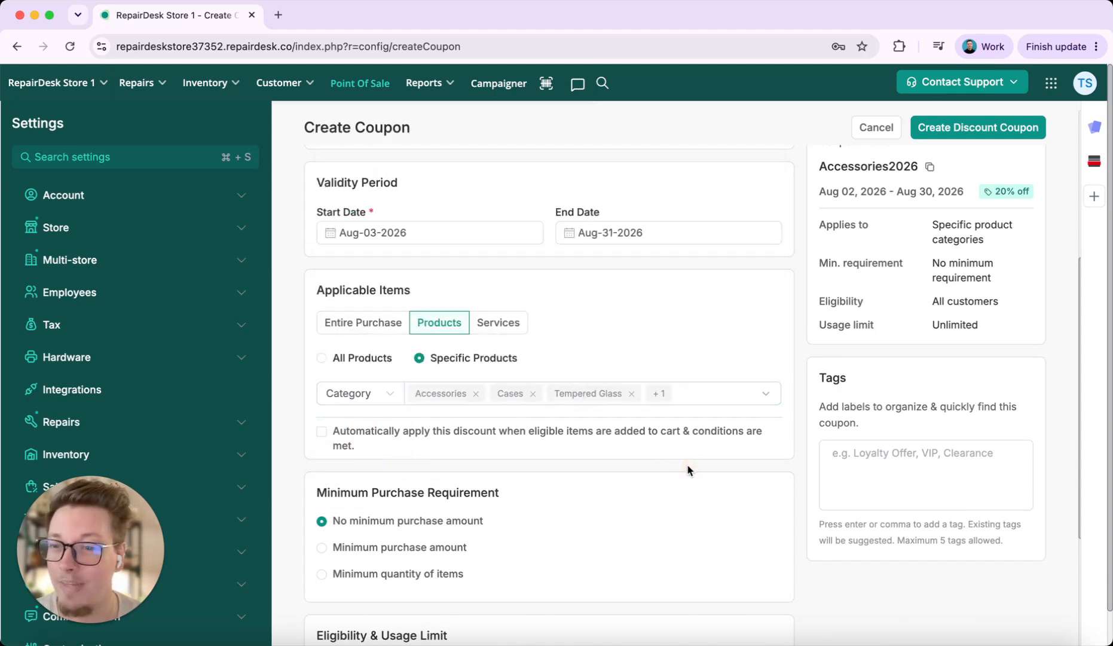
Review the entered coupon details and make the discount apply automatically when eligible items are in the cart and conditions are met
scroll(688, 470, "up", 5)
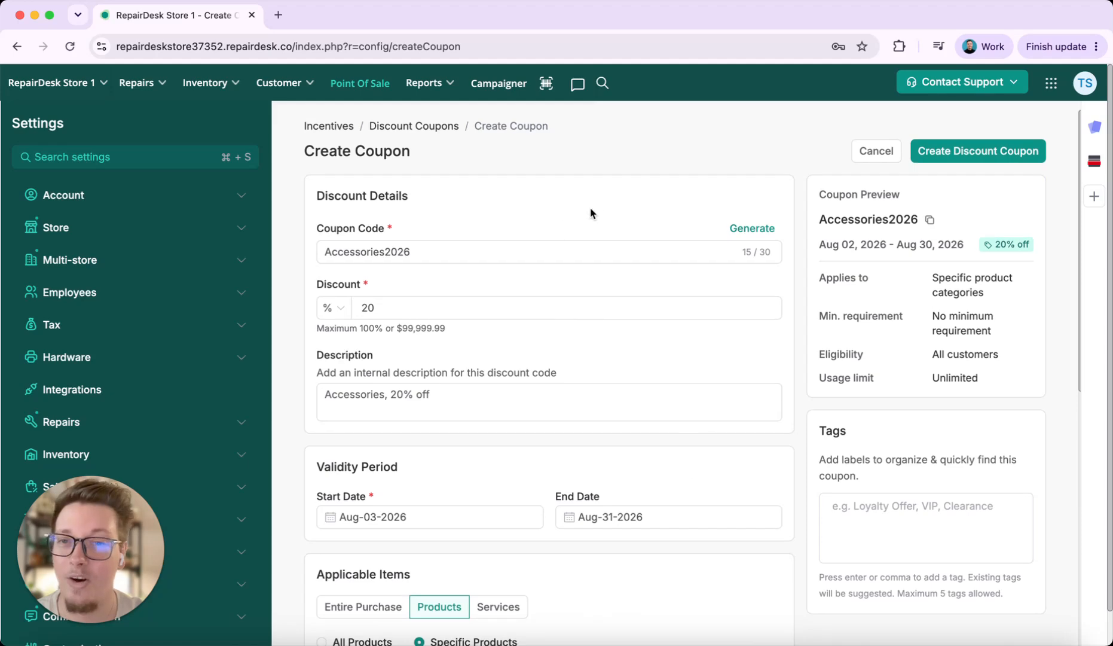
scroll(603, 380, "down", 4)
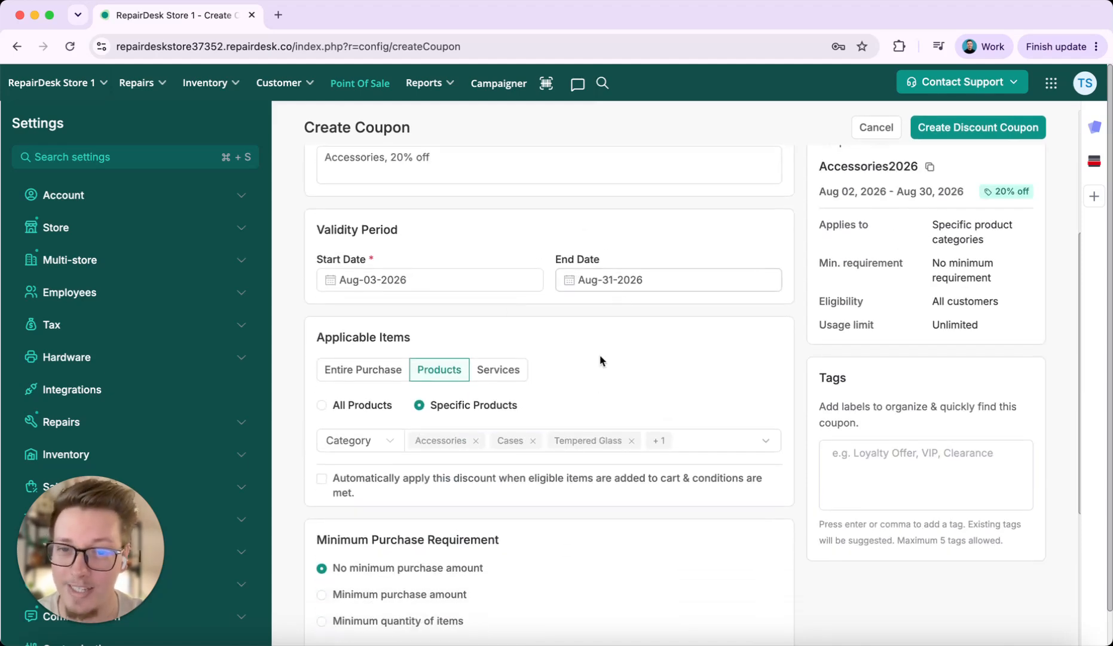
scroll(609, 323, "down", 3)
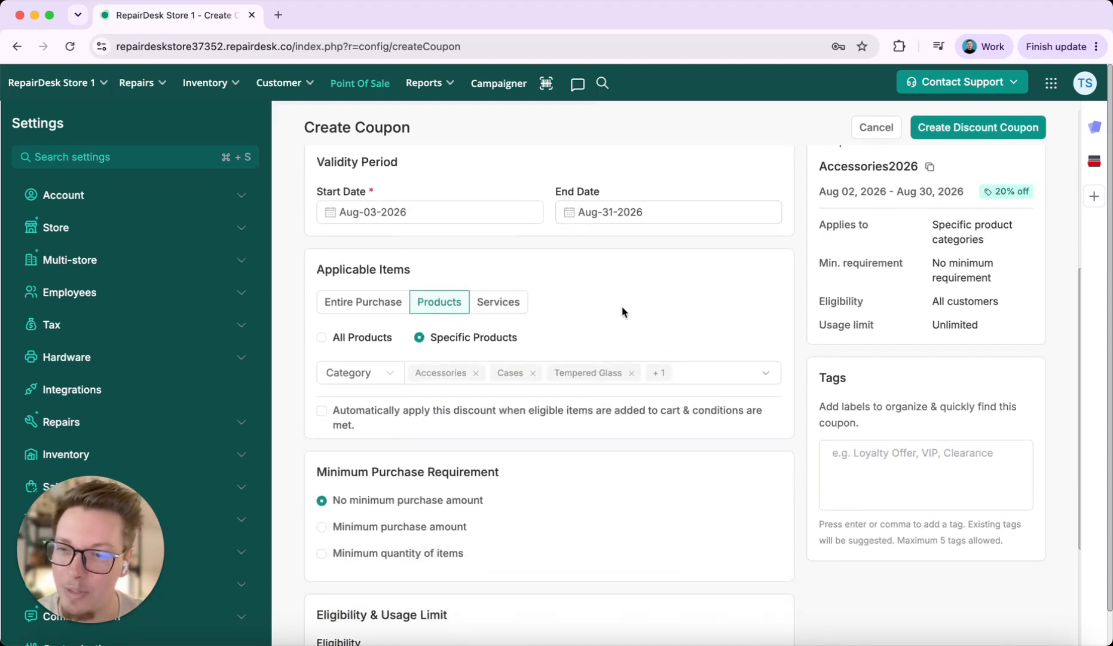
left_click(322, 412)
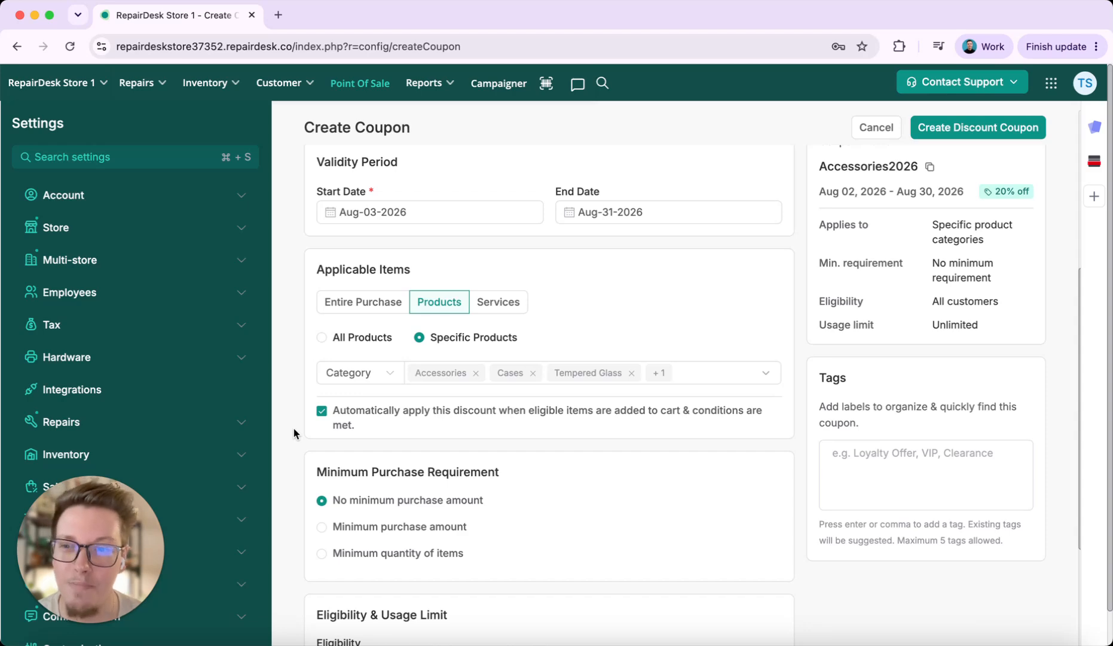
Examine the coupon's minimum purchase requirement, customer eligibility and usage limit options
scroll(294, 428, "down", 5)
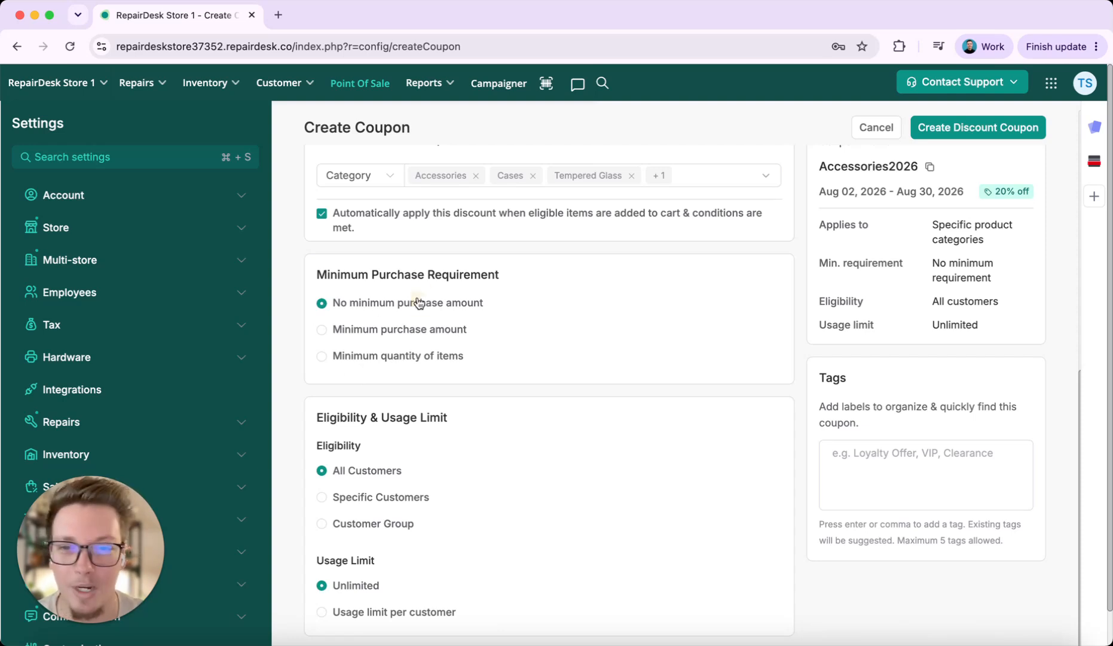
scroll(612, 363, "down", 1)
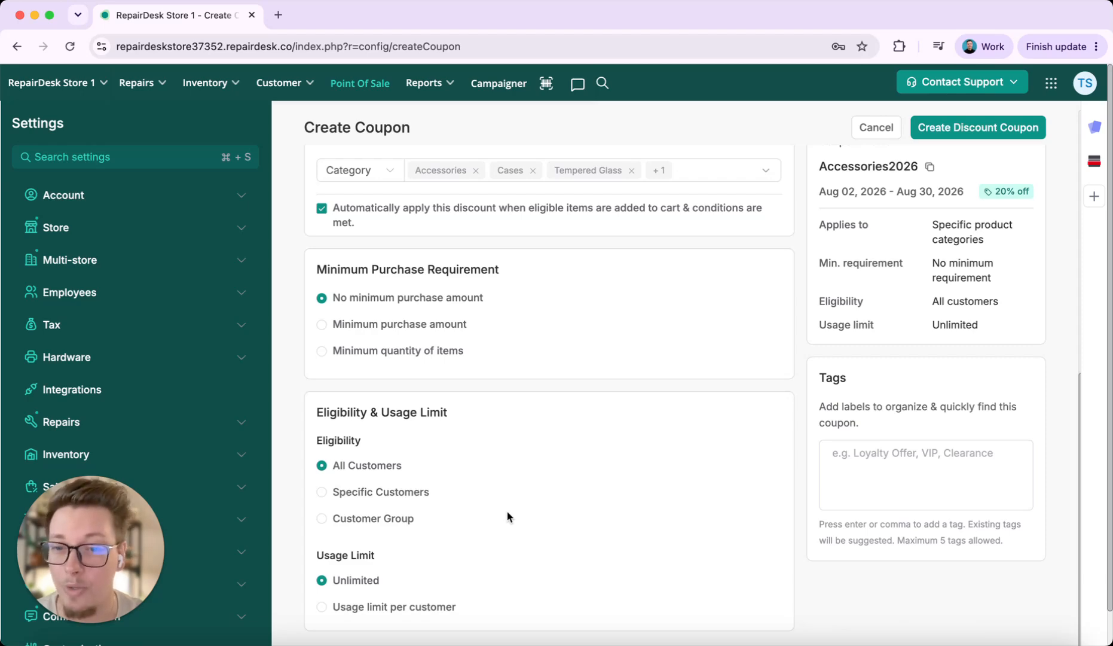
scroll(591, 427, "up", 5)
scroll(609, 278, "down", 5)
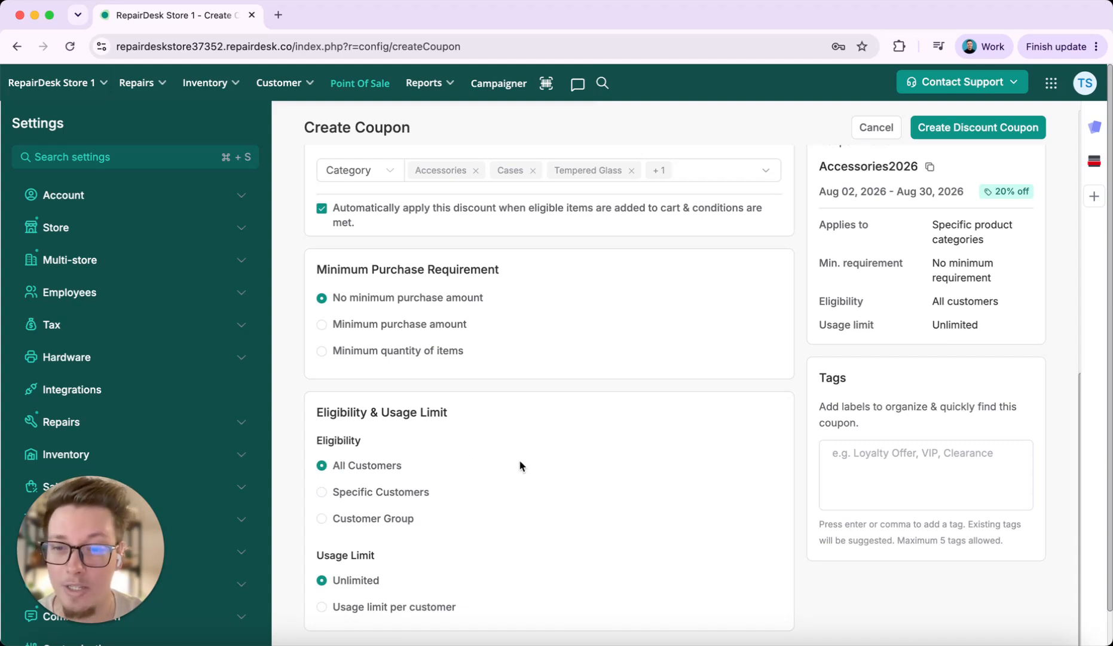
scroll(519, 465, "down", 1)
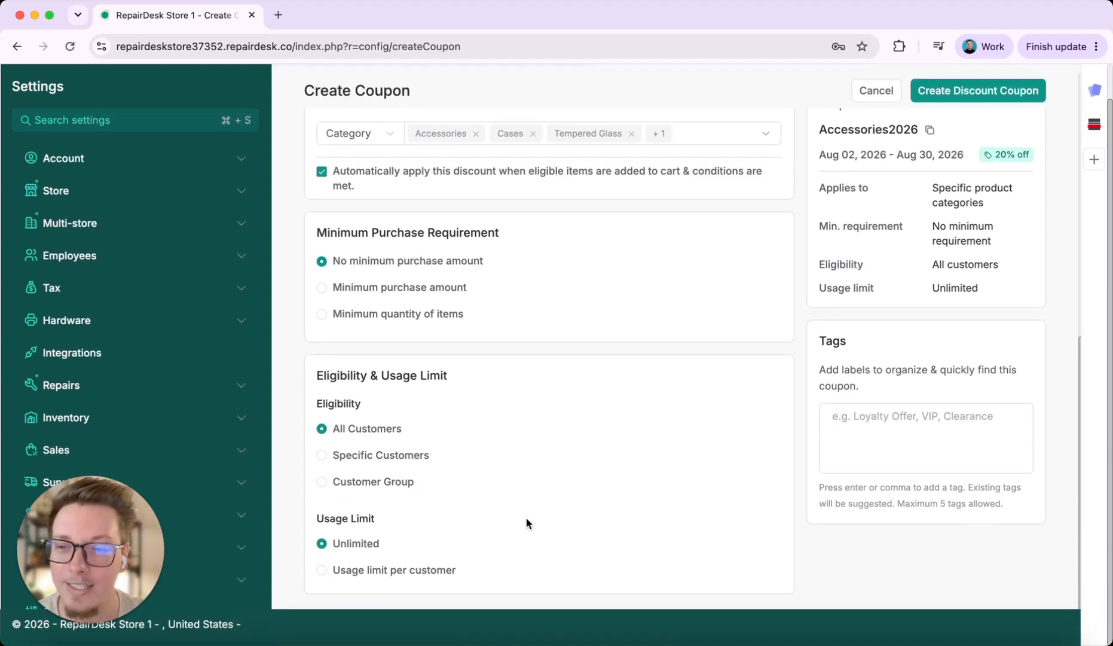
left_click(321, 570)
type("3")
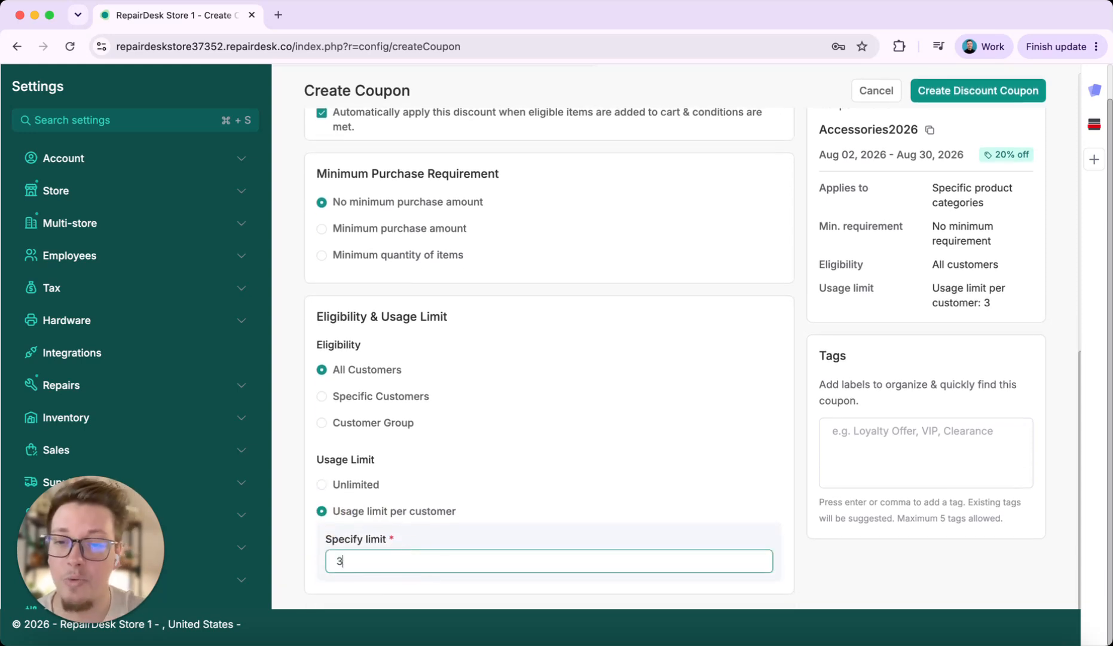
key("BackSpace")
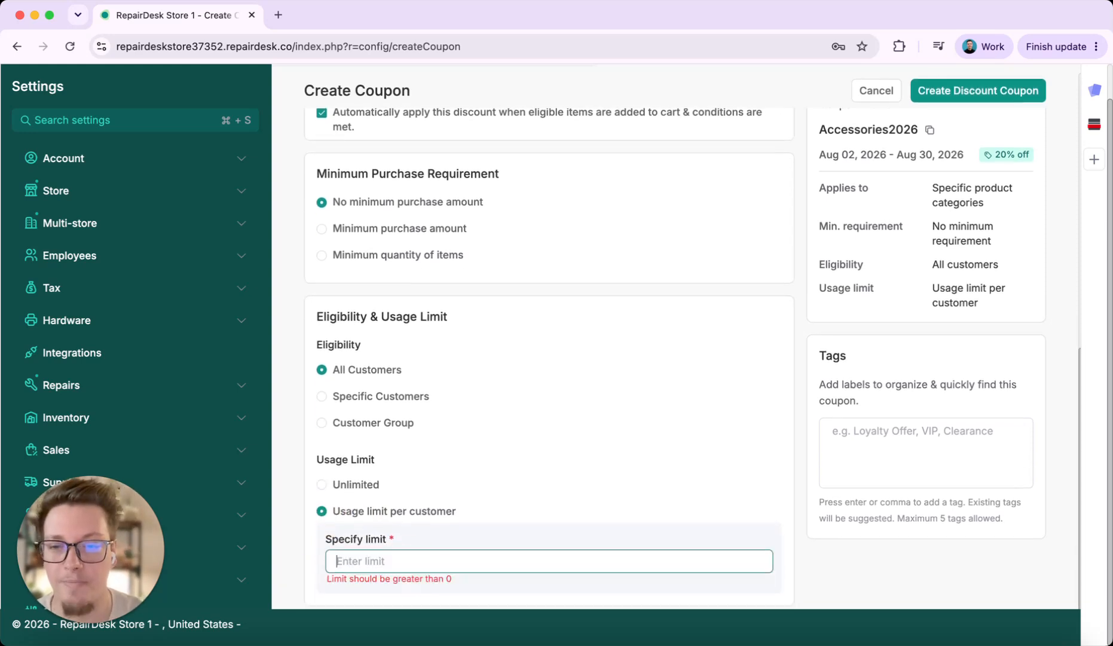
left_click(321, 485)
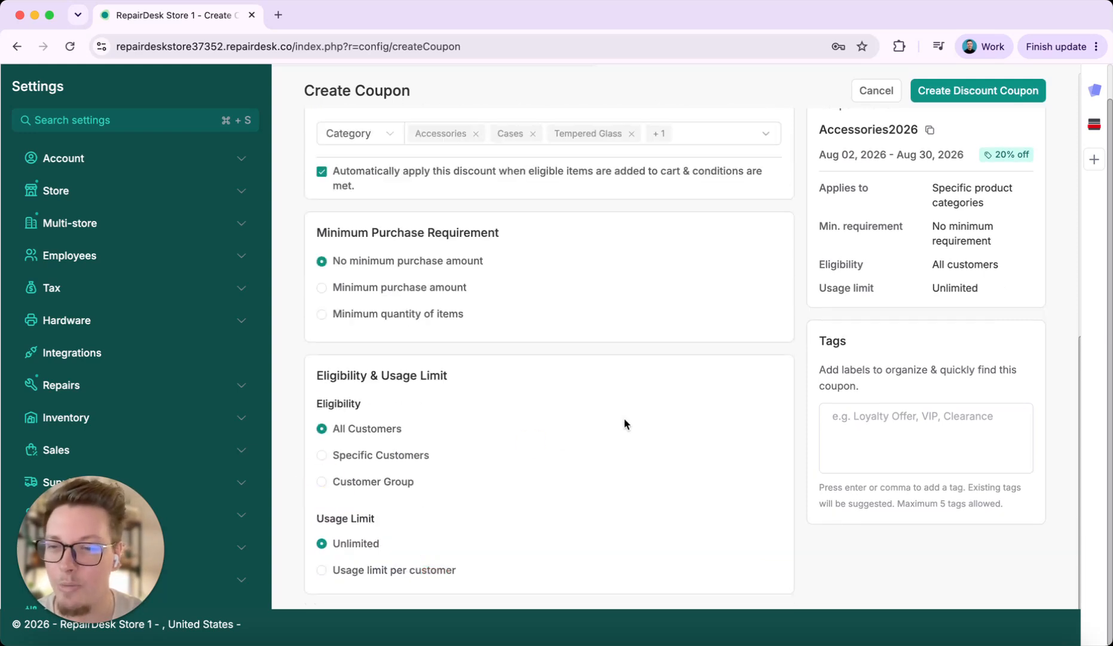
Create the Accessories2026 discount coupon, and try switching its active status off and back on in the coupon list
scroll(624, 420, "up", 1)
scroll(624, 420, "down", 1)
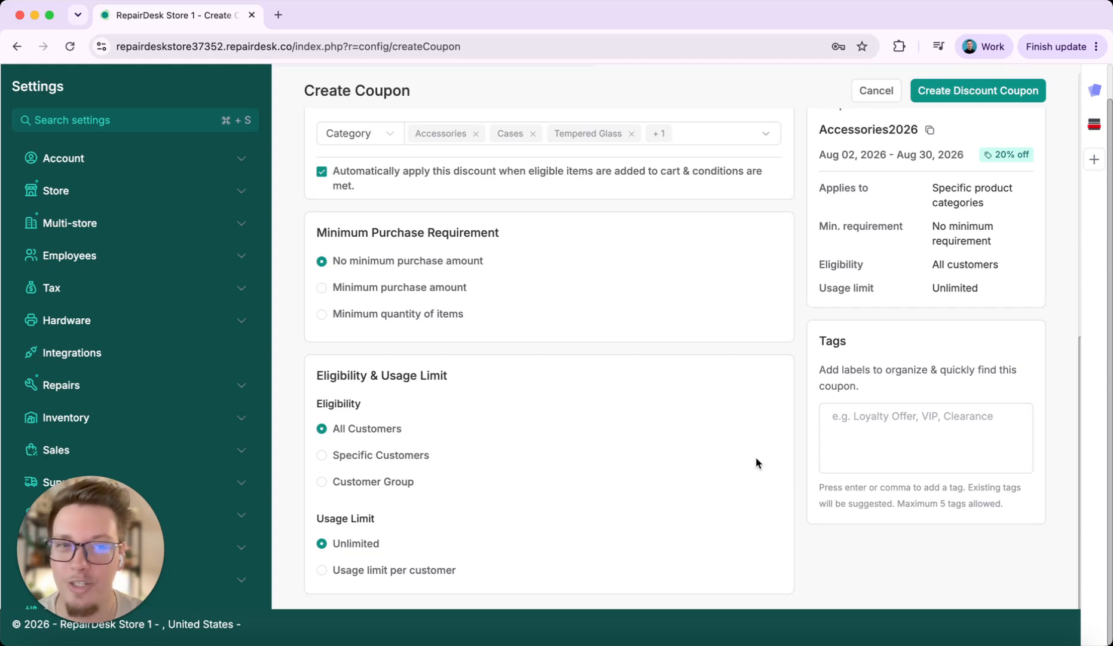
scroll(756, 462, "up", 10)
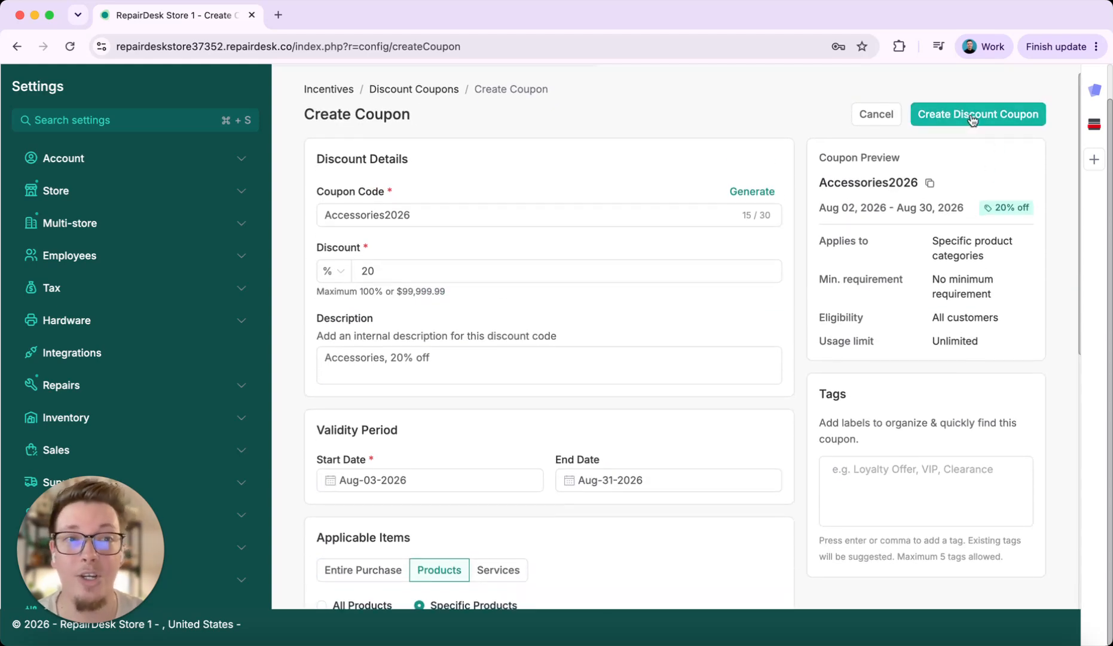
left_click(972, 119)
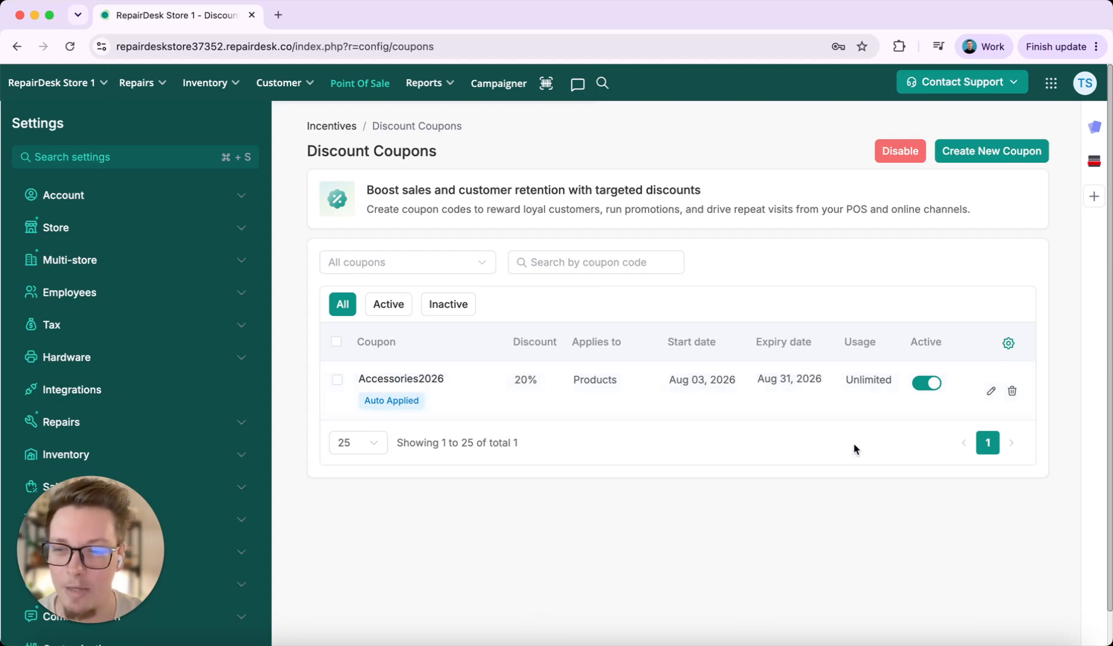
left_click(931, 383)
left_click(930, 383)
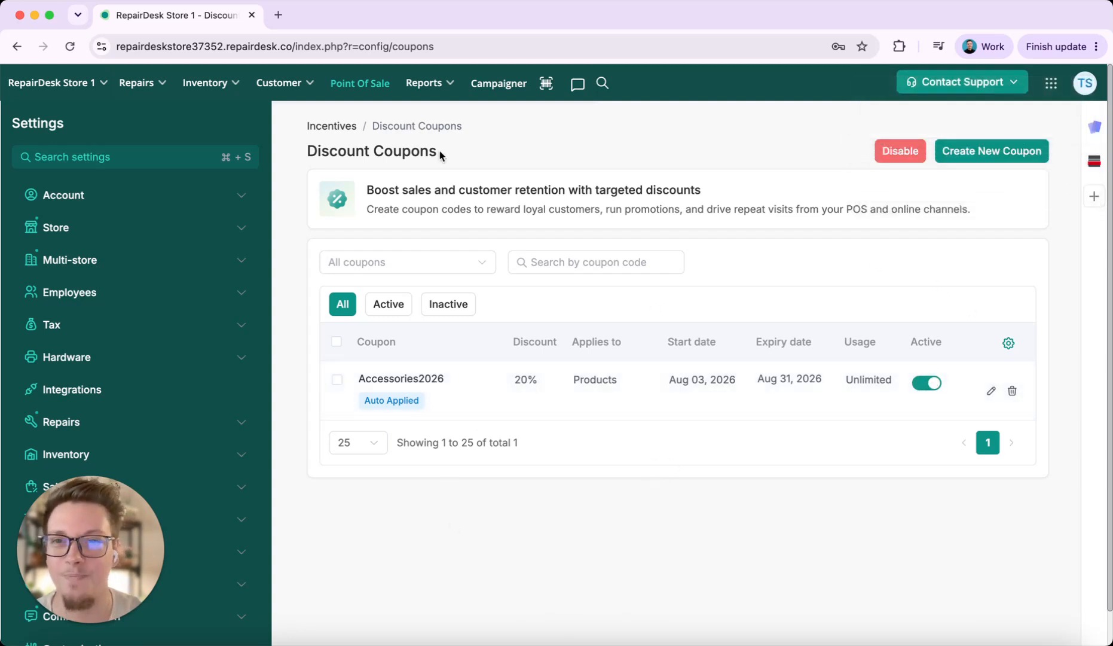
Find a phone case in the Point of Sale, add the Silicon Case for iPhone 7 to the cart, and review the applied coupon discount
left_click(366, 83)
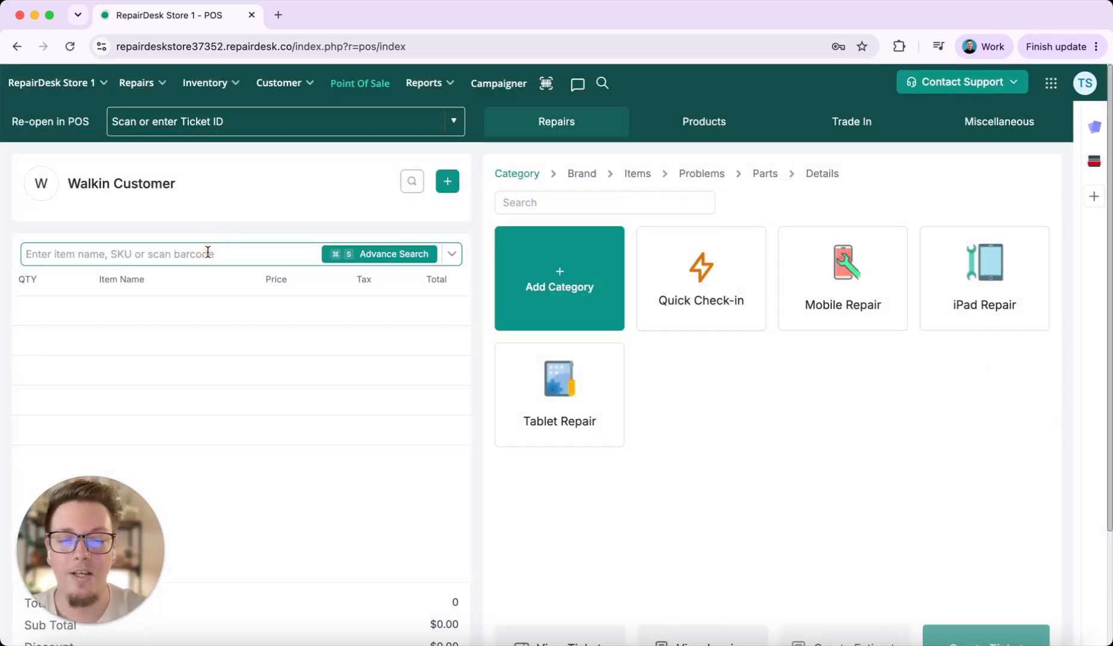
type("phone case")
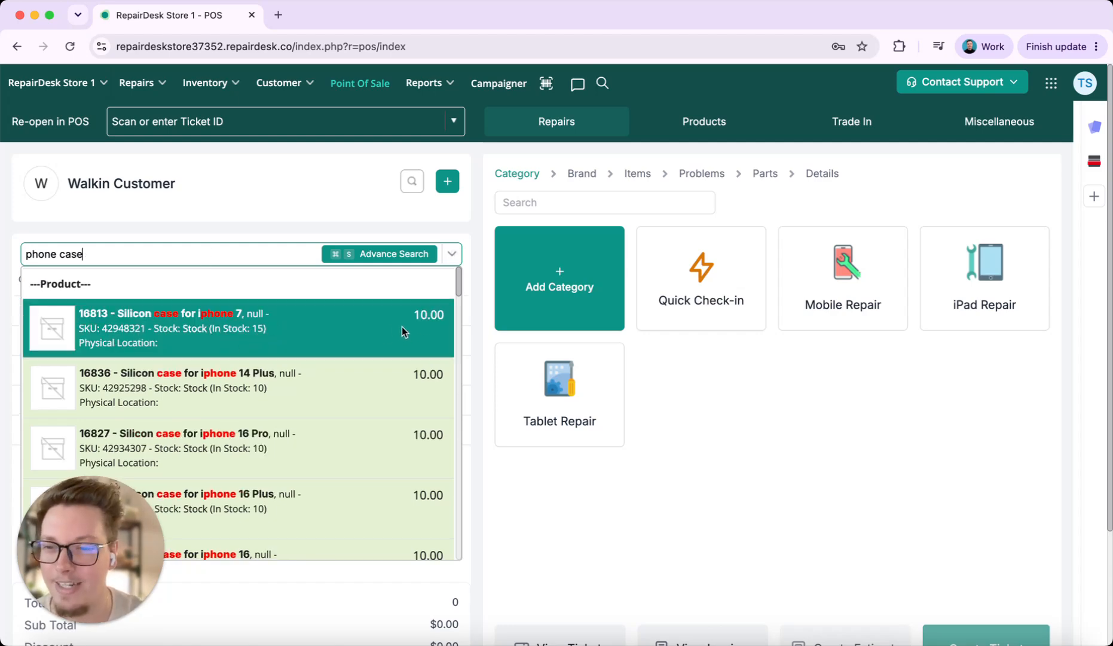
left_click(401, 326)
mouse_move(234, 341)
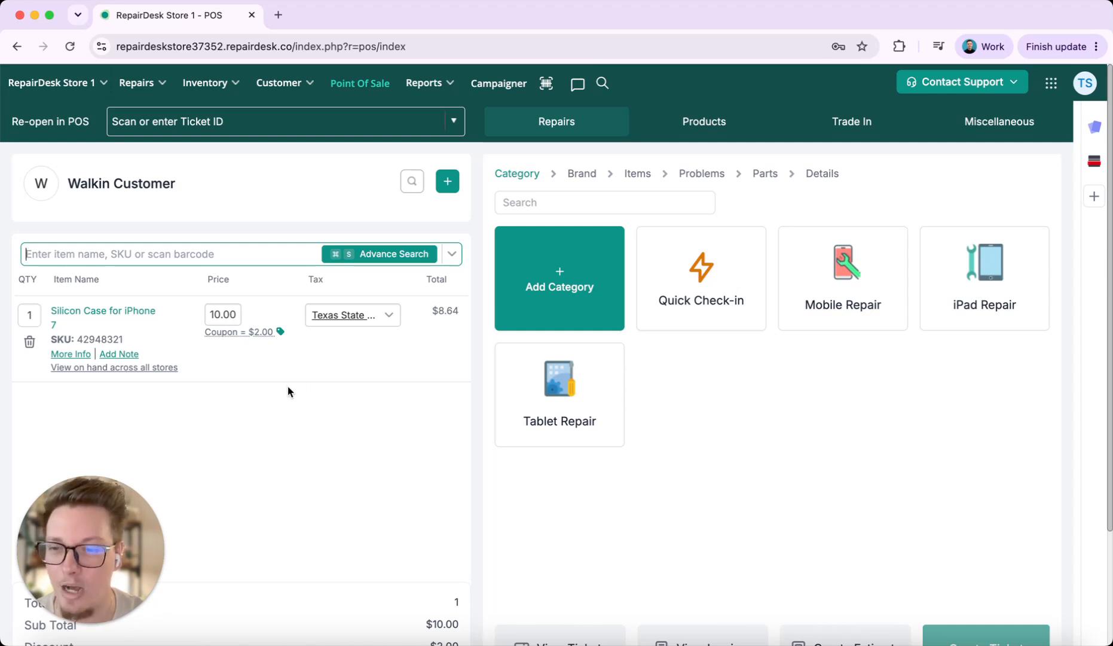
scroll(288, 392, "down", 1)
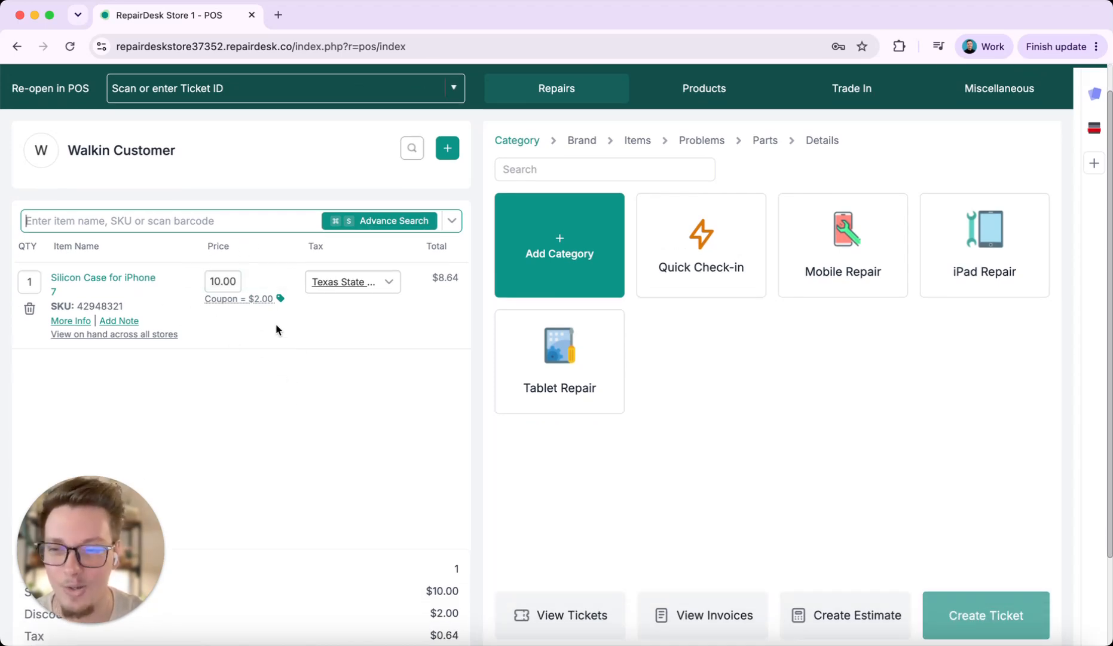
scroll(706, 405, "down", 3)
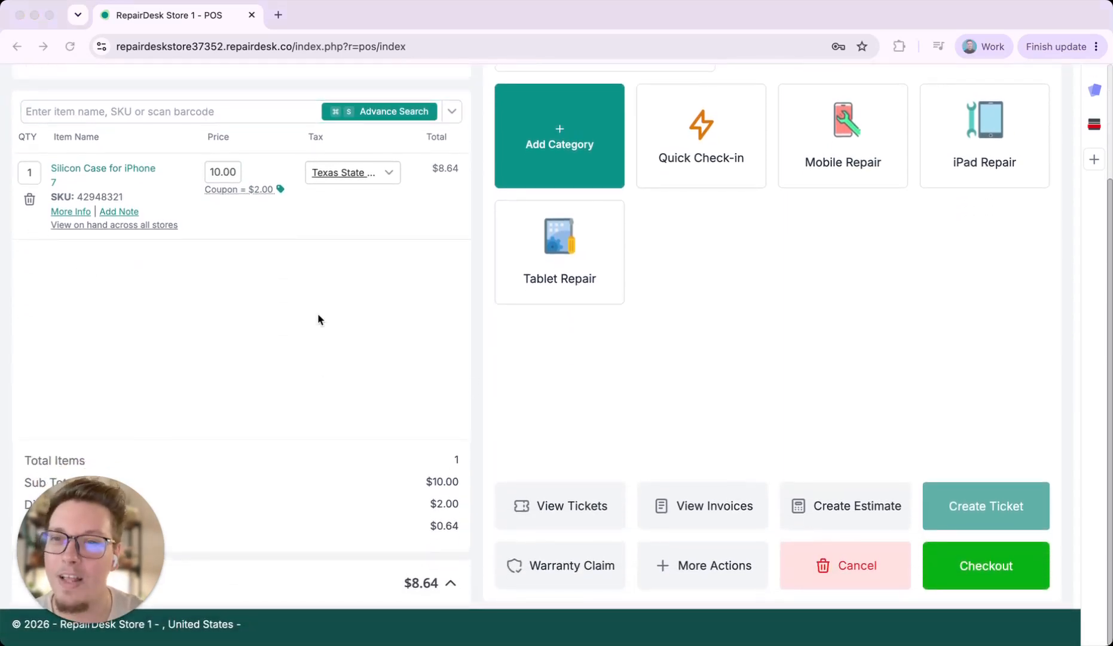
Cancel the current sale and start a new discount coupon from the store's incentives settings
left_click(836, 569)
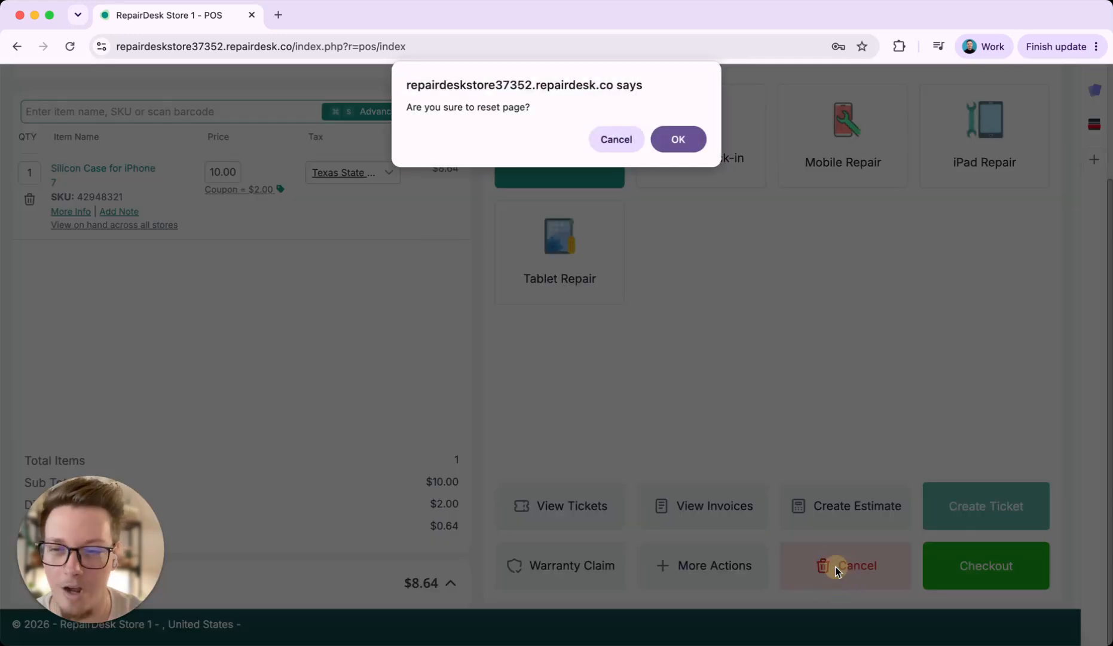
key("Return")
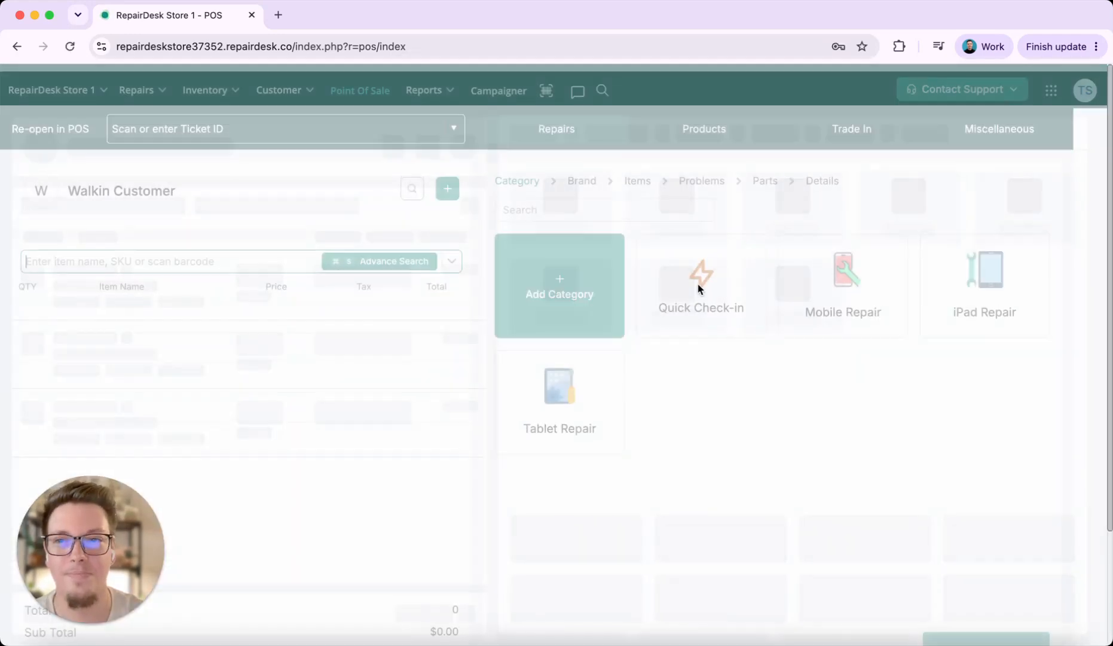
left_click(1051, 83)
left_click(746, 119)
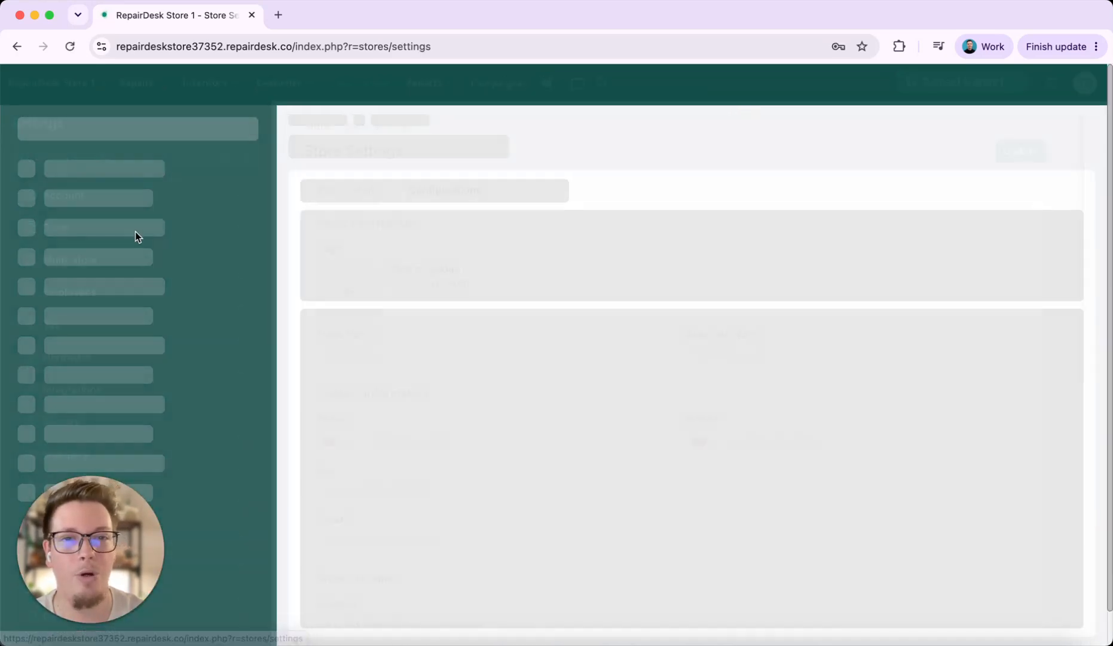
scroll(204, 589, "down", 5)
scroll(208, 630, "down", 5)
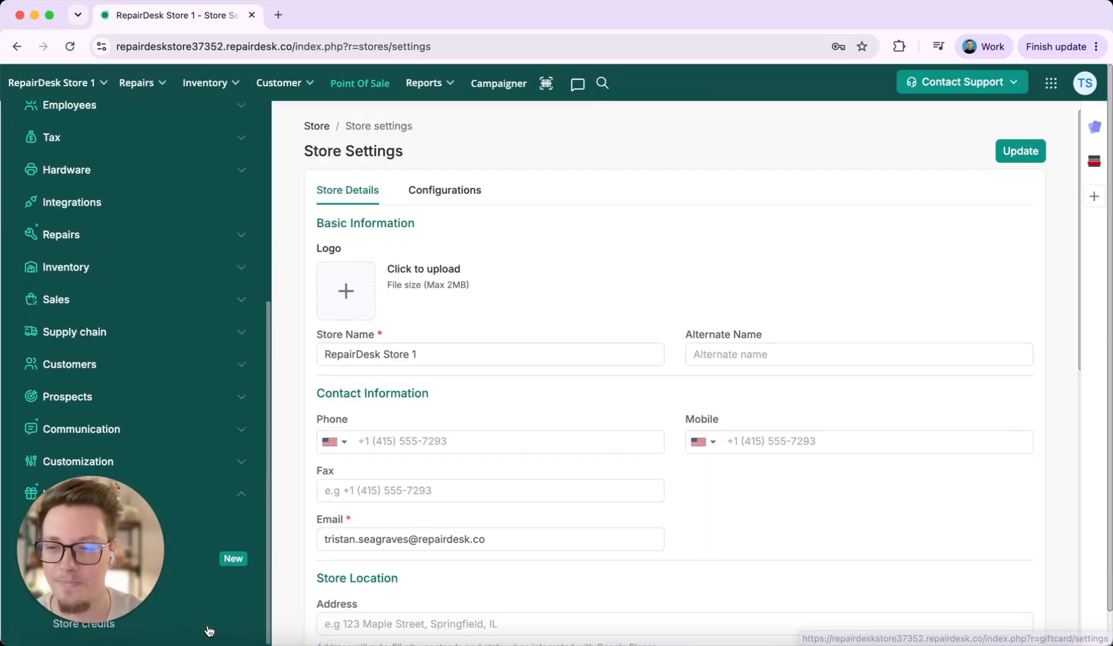
left_click(196, 576)
left_click(1016, 151)
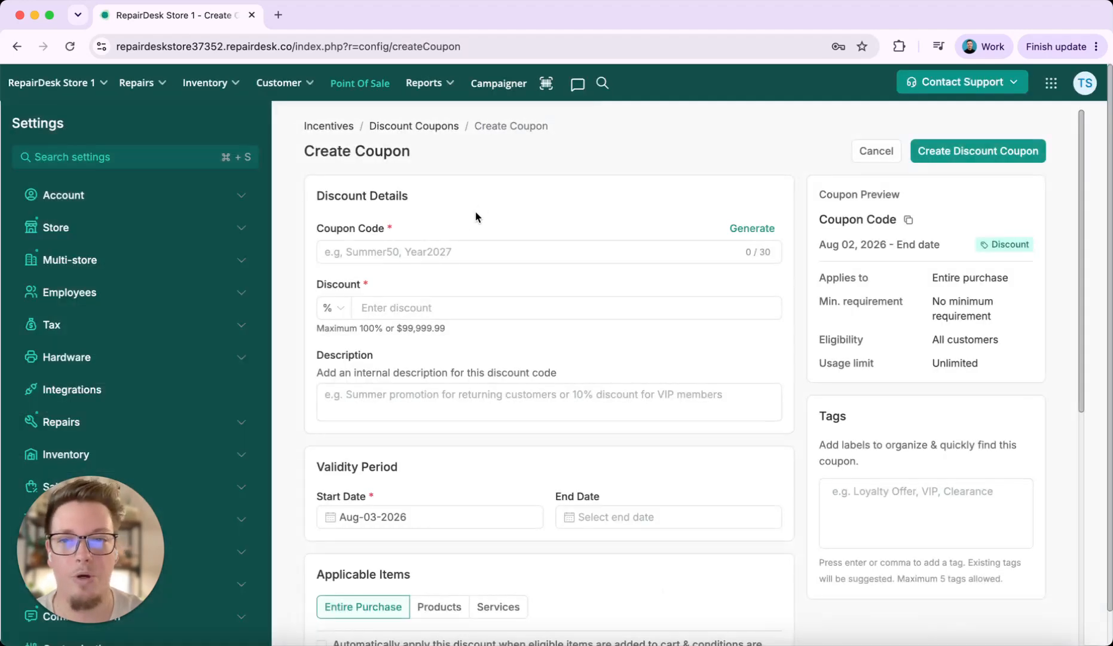
Set the new coupon's code to 10Off, its discount to 10%, and its description to "10% Off"
left_click(465, 243)
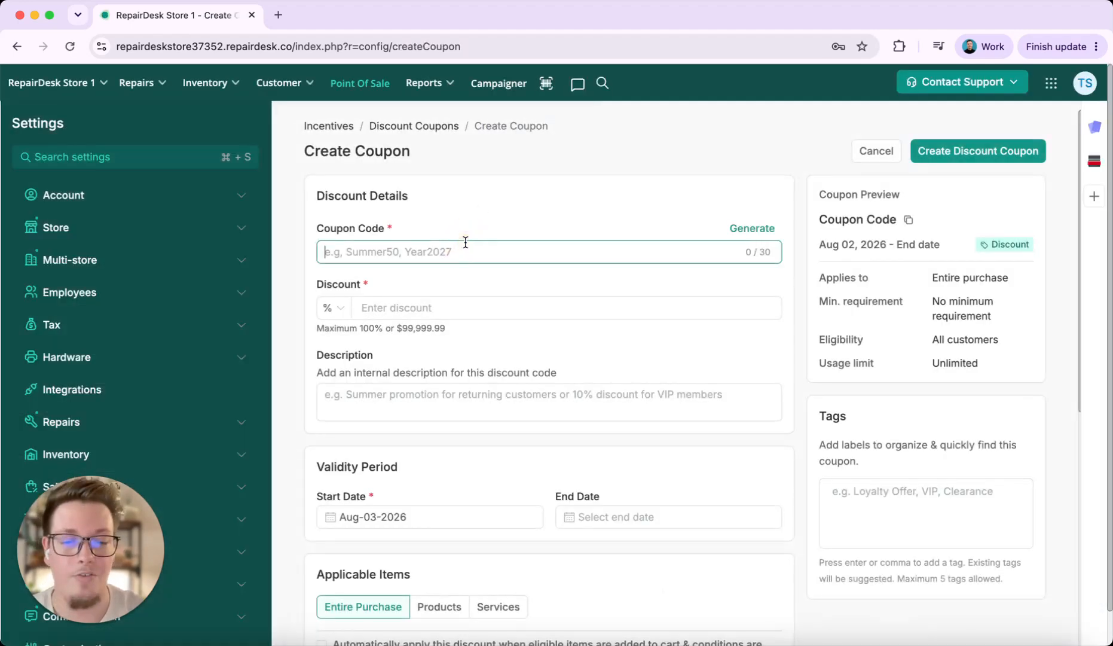
type("10Off")
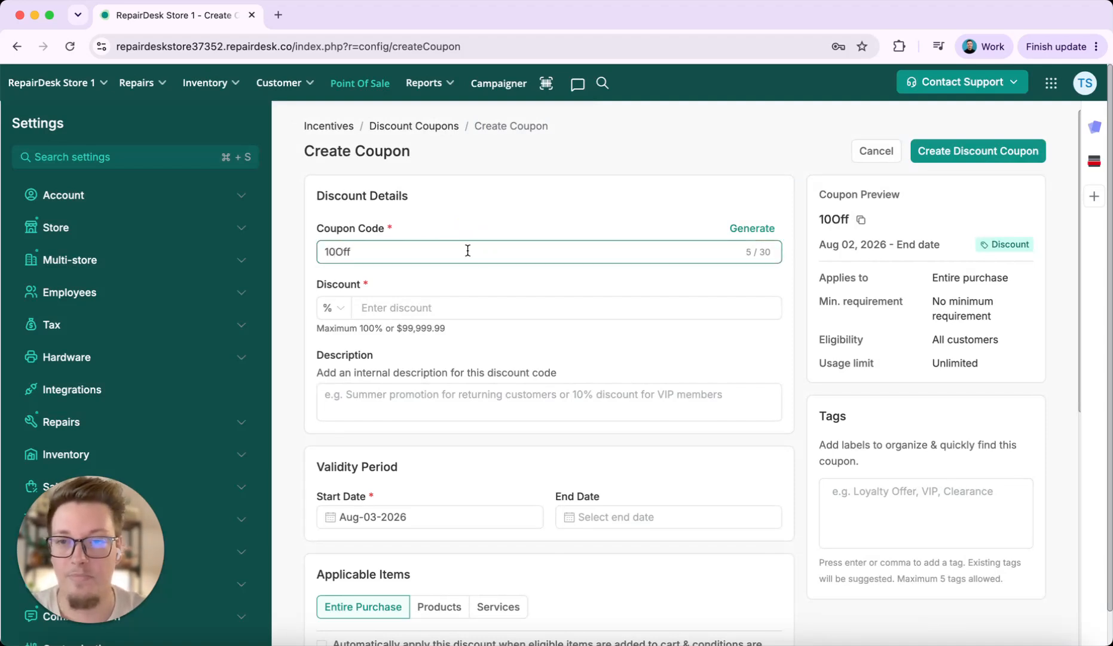
left_click(492, 306)
type("10")
left_click(489, 391)
type("10")
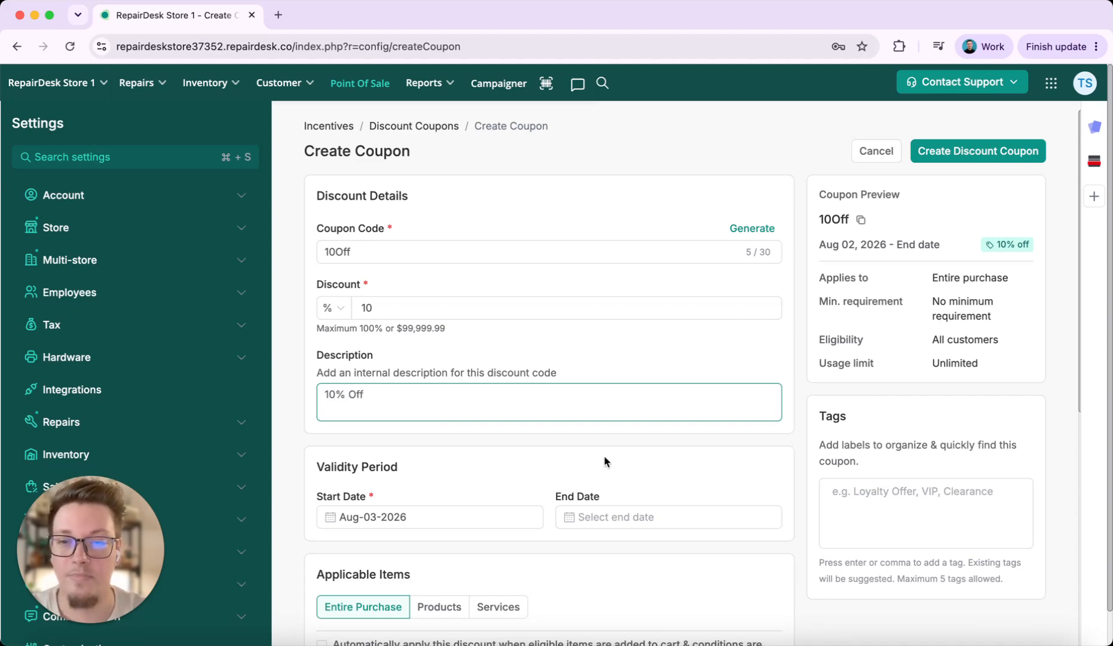
Set the coupon's start date to August 3, 2026, and leave its end date empty
scroll(459, 464, "down", 5)
left_click(471, 332)
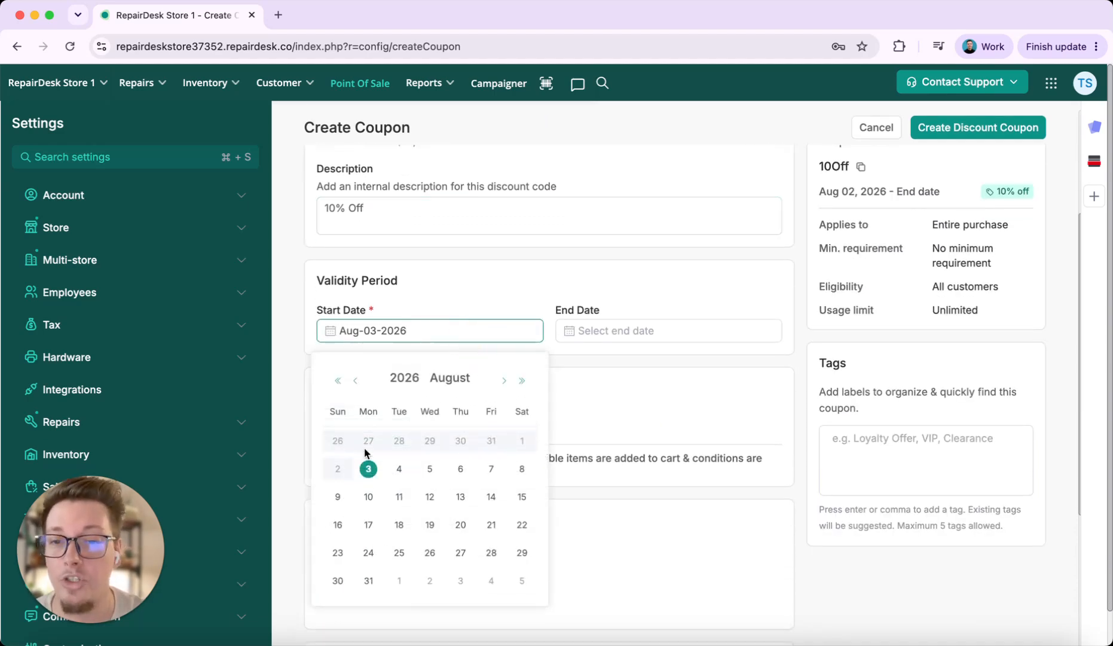
left_click(368, 468)
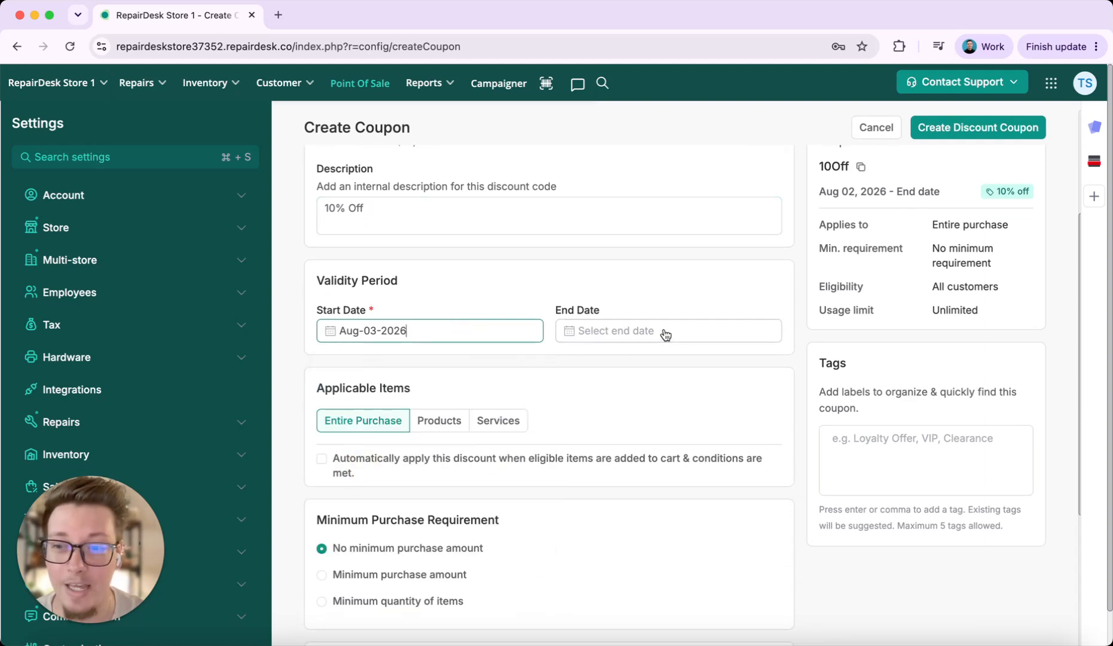
left_click(703, 293)
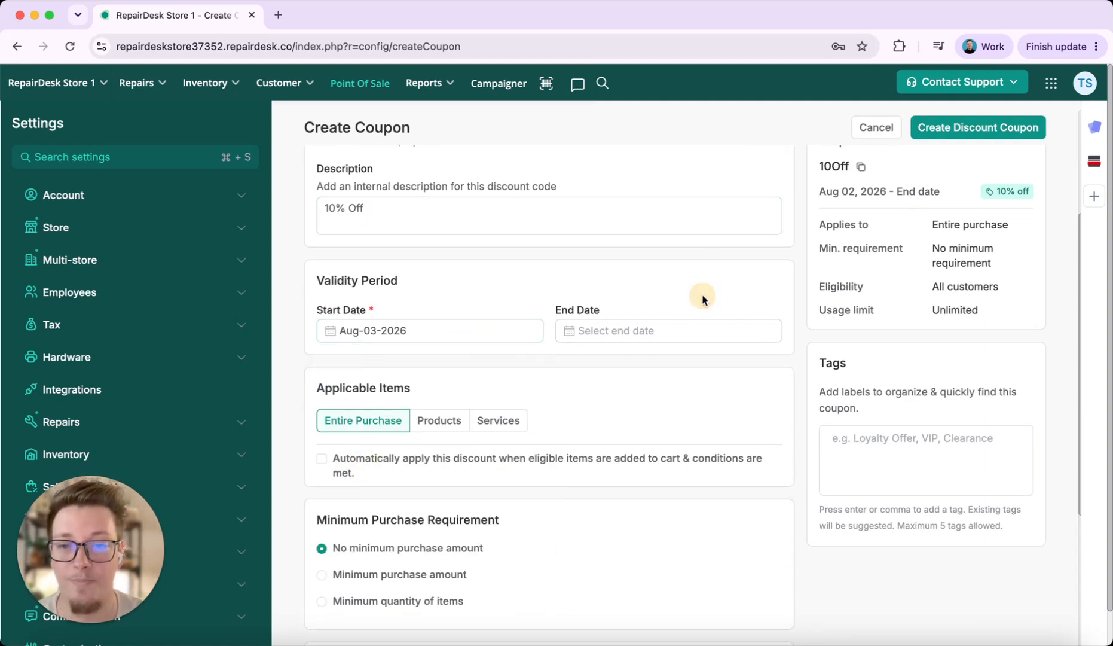
Review the coupon's applicable items, minimum purchase, eligibility and usage limit settings, and create the 10Off coupon
scroll(703, 298, "down", 3)
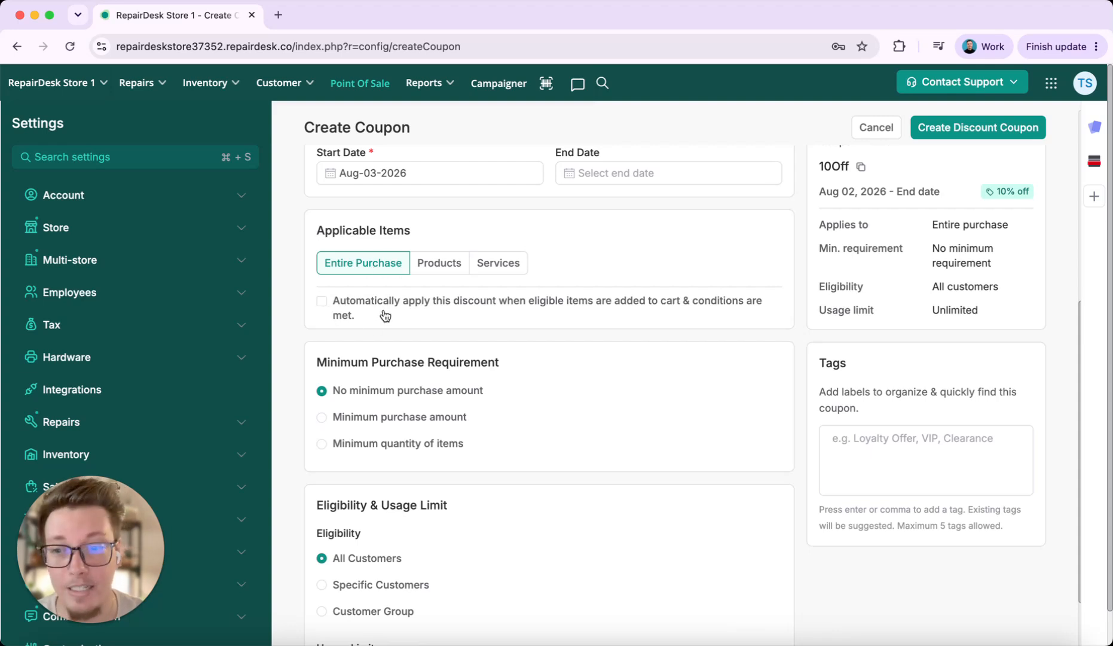
scroll(640, 405, "down", 2)
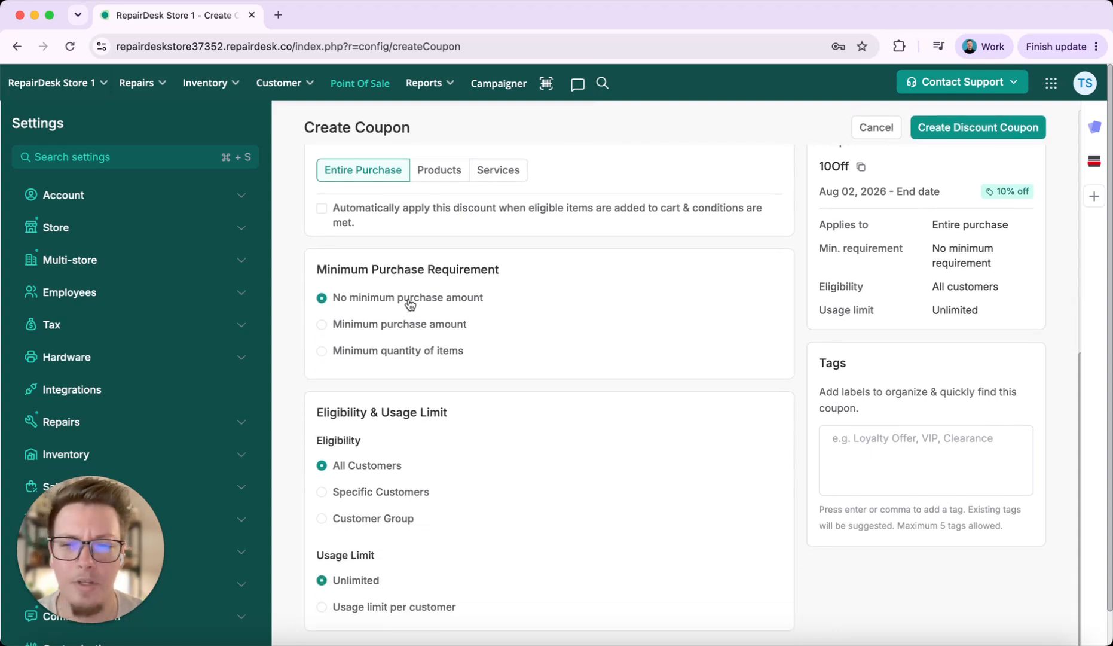
scroll(574, 339, "down", 1)
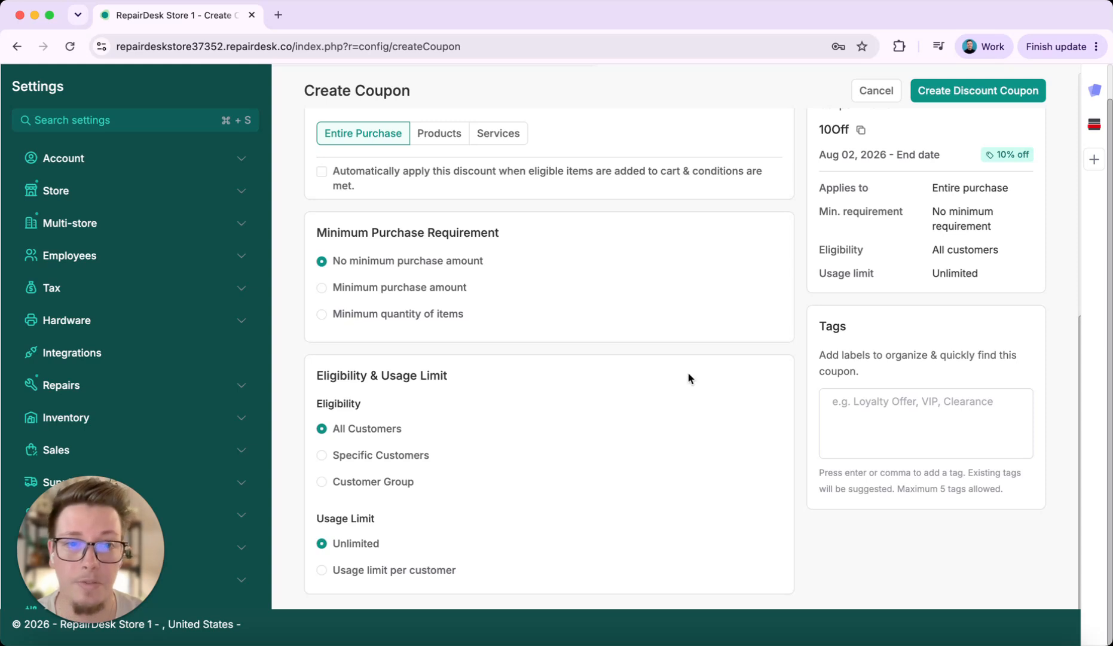
scroll(688, 378, "up", 5)
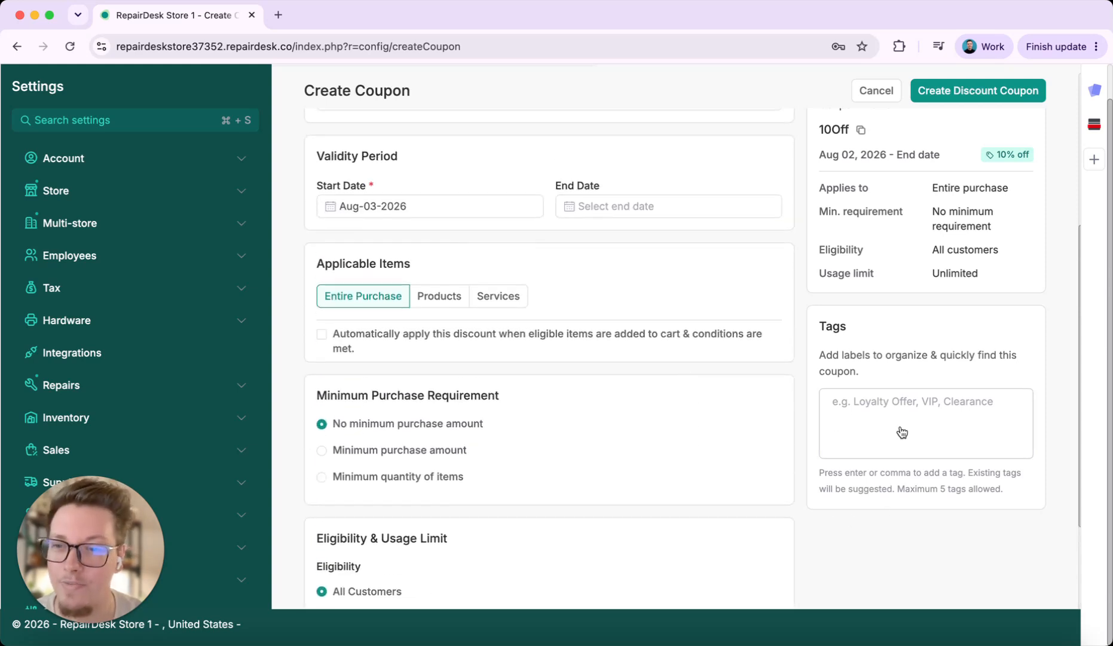
scroll(902, 286, "up", 7)
left_click(986, 90)
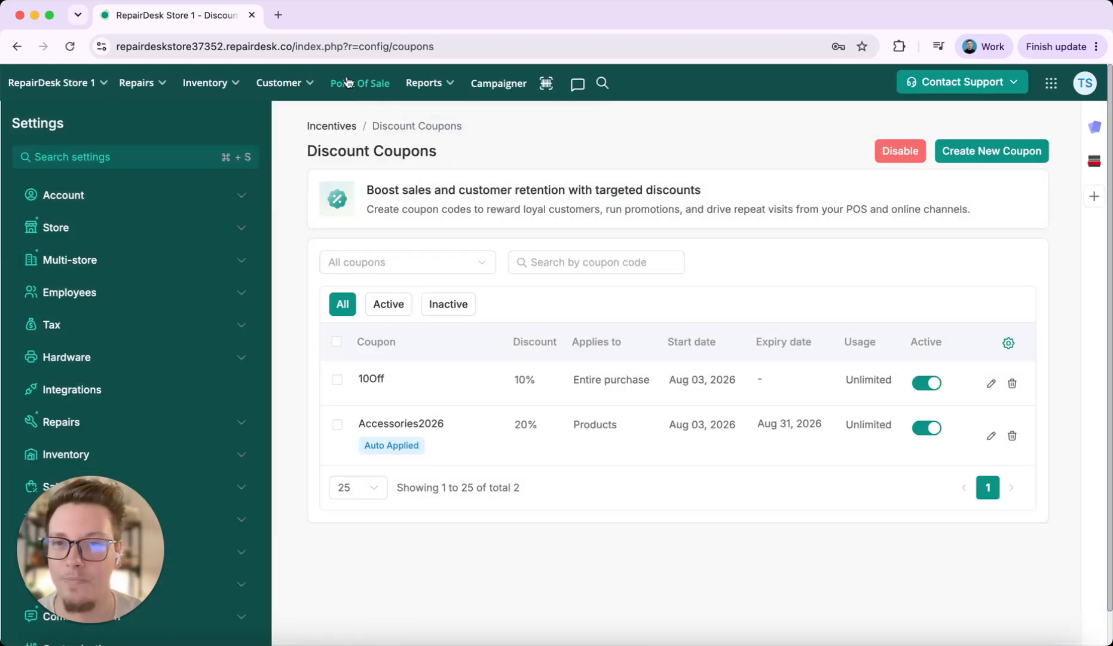
Add the Screen & Digitizer for iPhone 7 to a new Point of Sale cart and set its price to 100
left_click(354, 85)
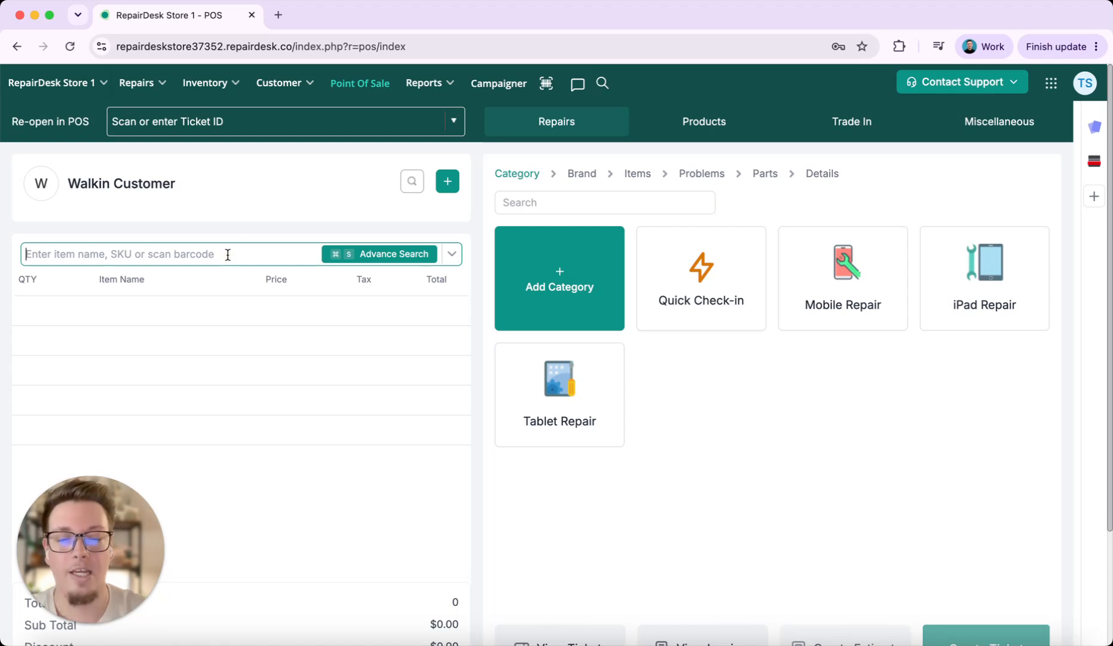
type("iphone screen")
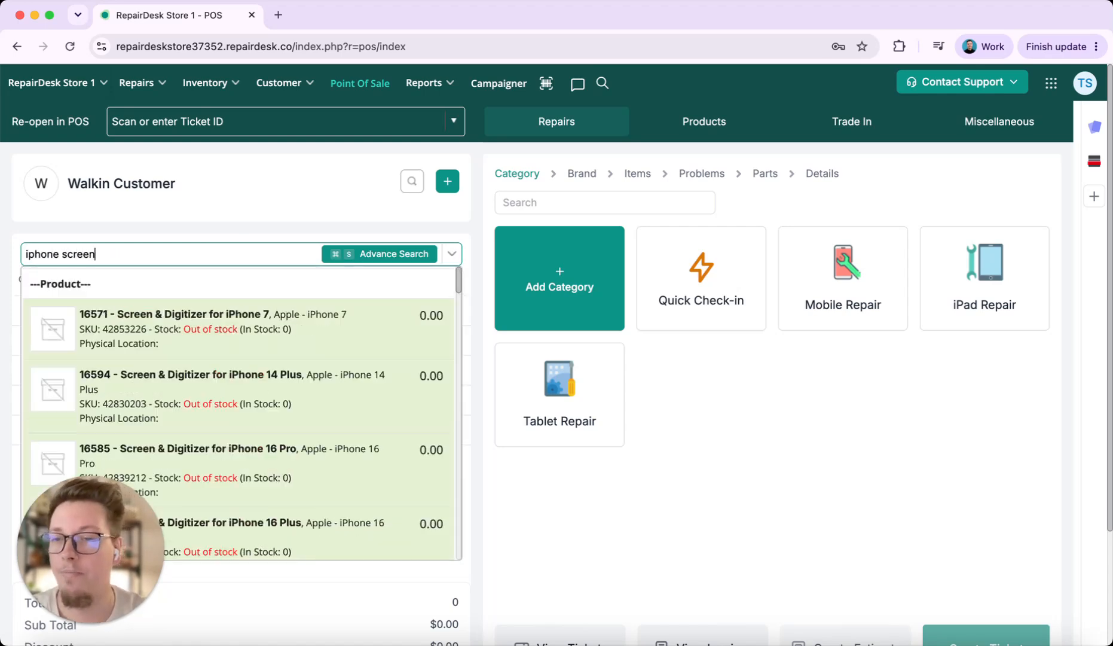
left_click(316, 322)
left_click(244, 317)
type("100")
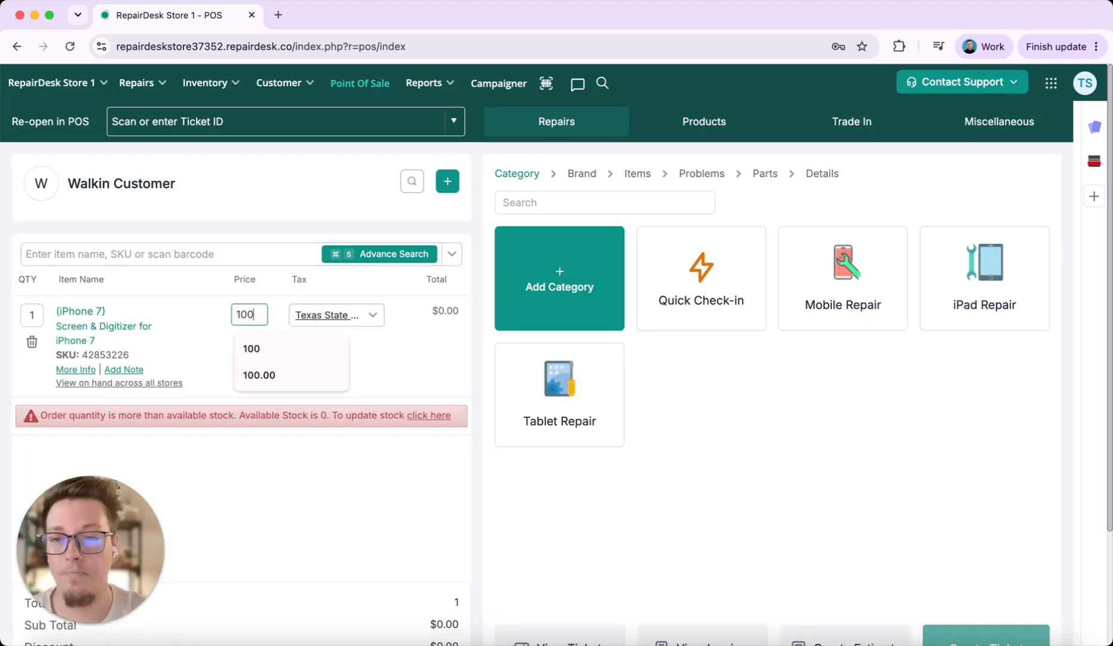
left_click(317, 502)
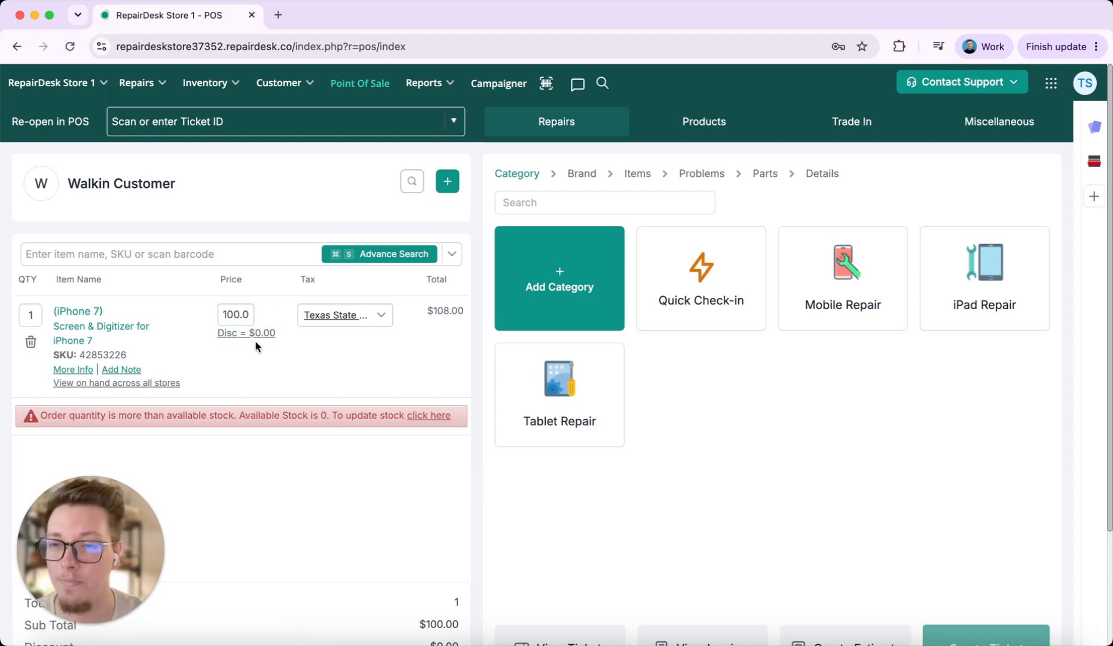
Apply the 10Off coupon as a line item discount on the iPhone 7 screen, and save it
left_click(271, 334)
left_click(530, 251)
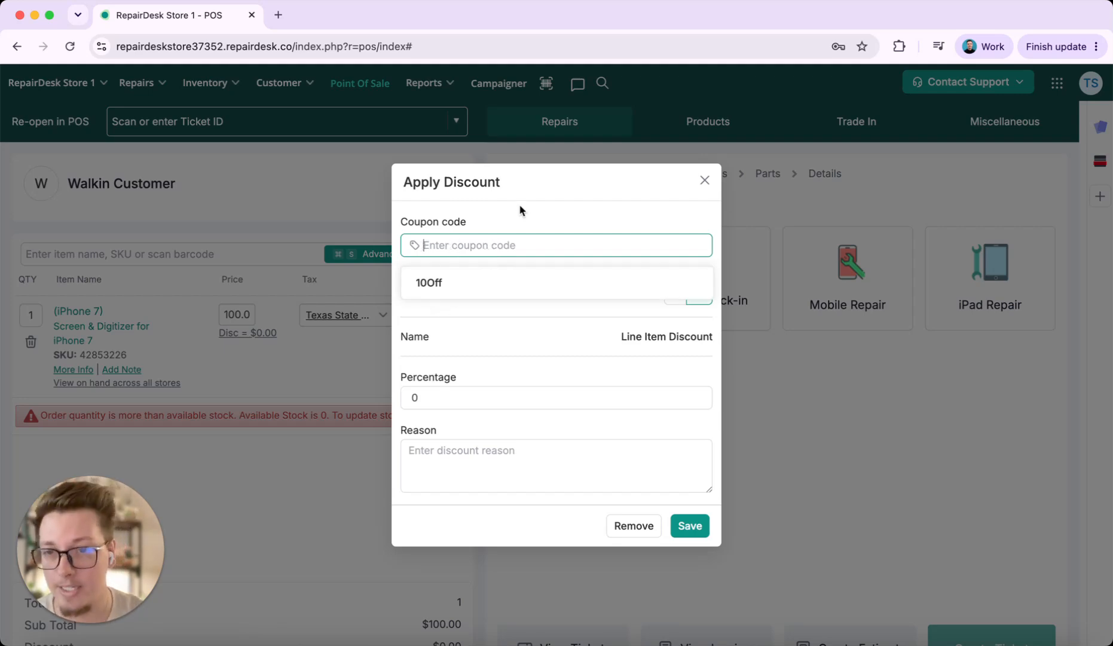
left_click(484, 292)
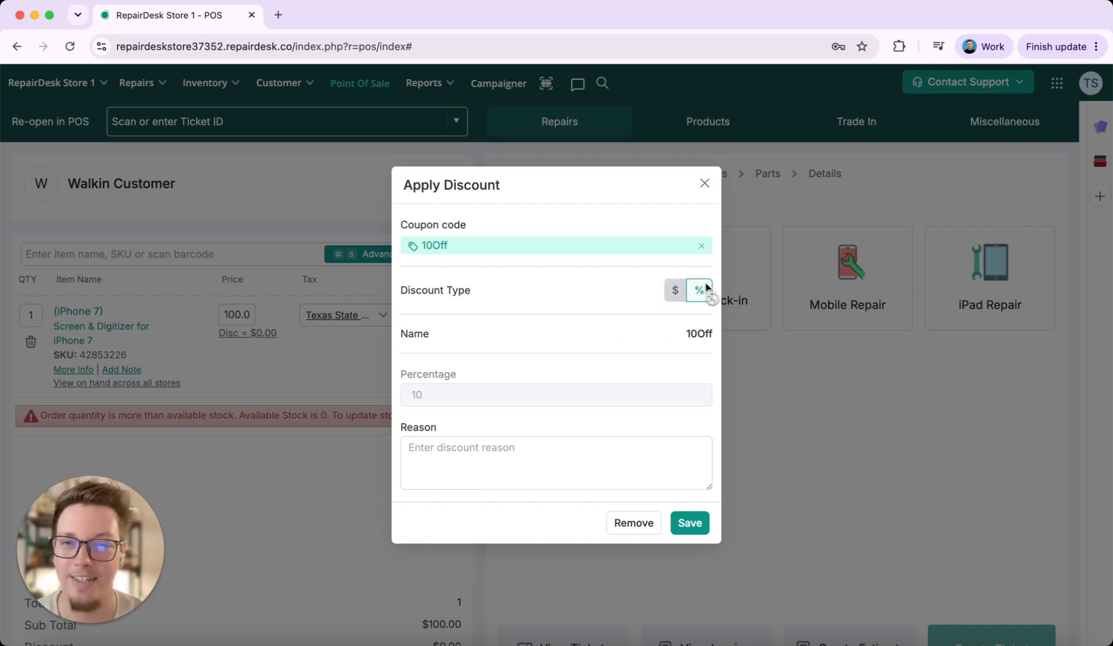
left_click(683, 523)
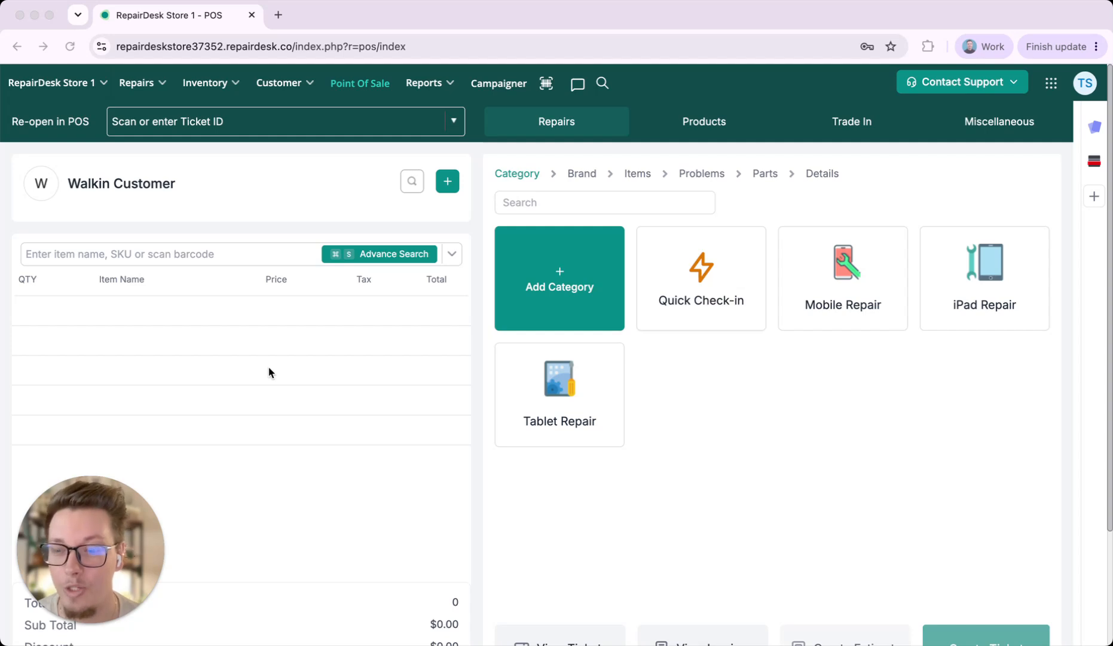
Start a new custom report from the sales reports, dismiss its guided tour, and set the report type to Items Breakdown
left_click(443, 74)
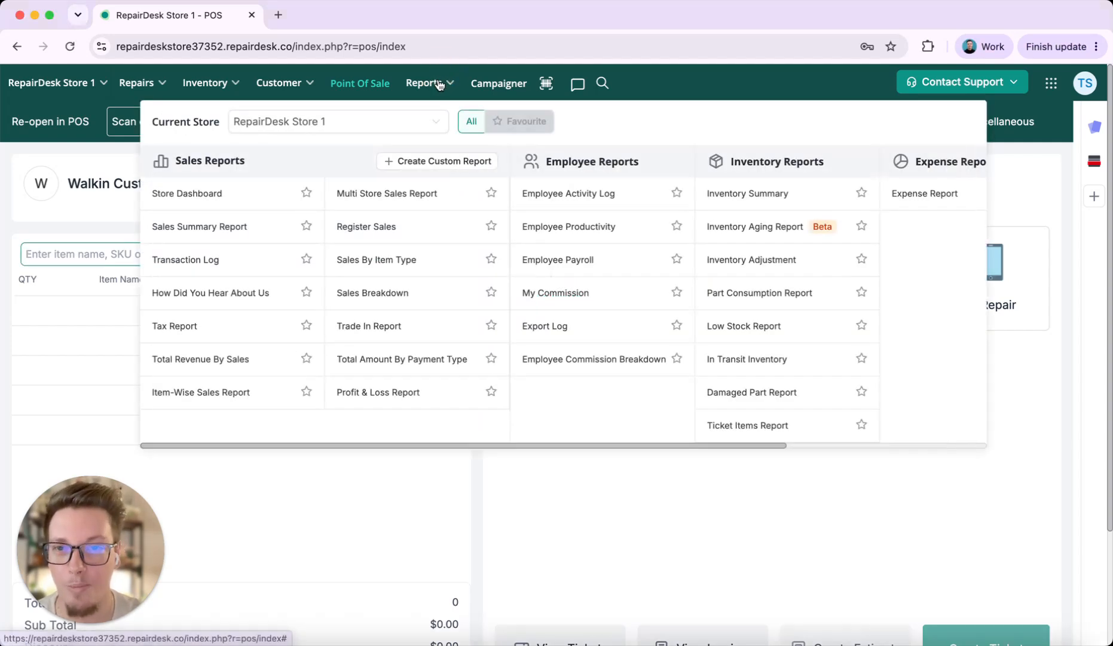
left_click(441, 163)
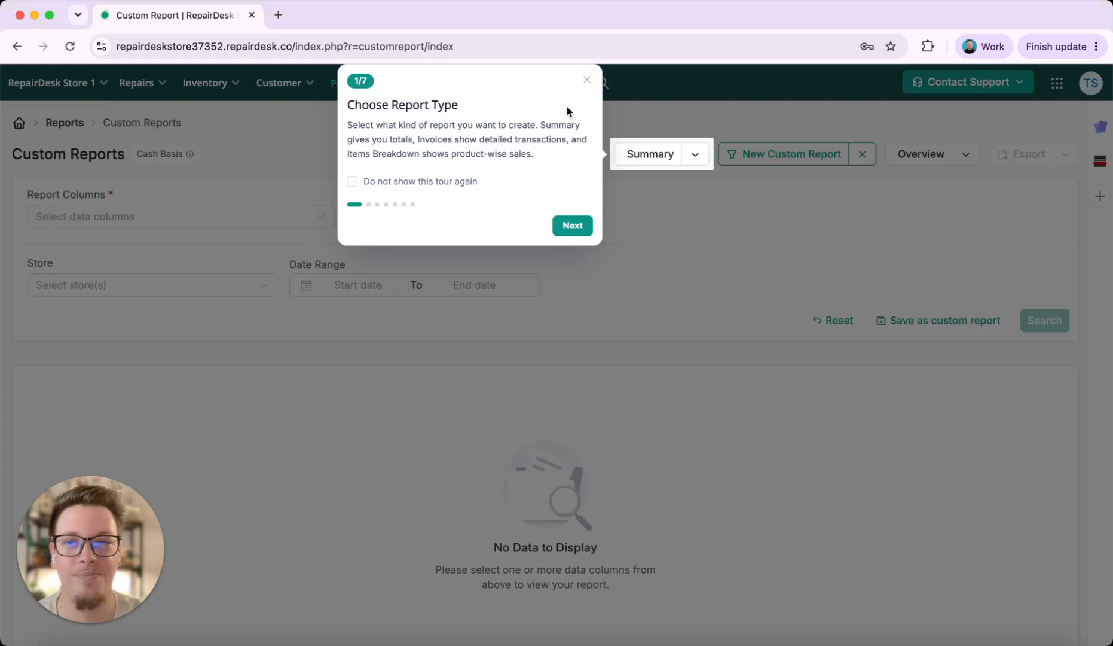
left_click(587, 80)
left_click(690, 158)
left_click(650, 237)
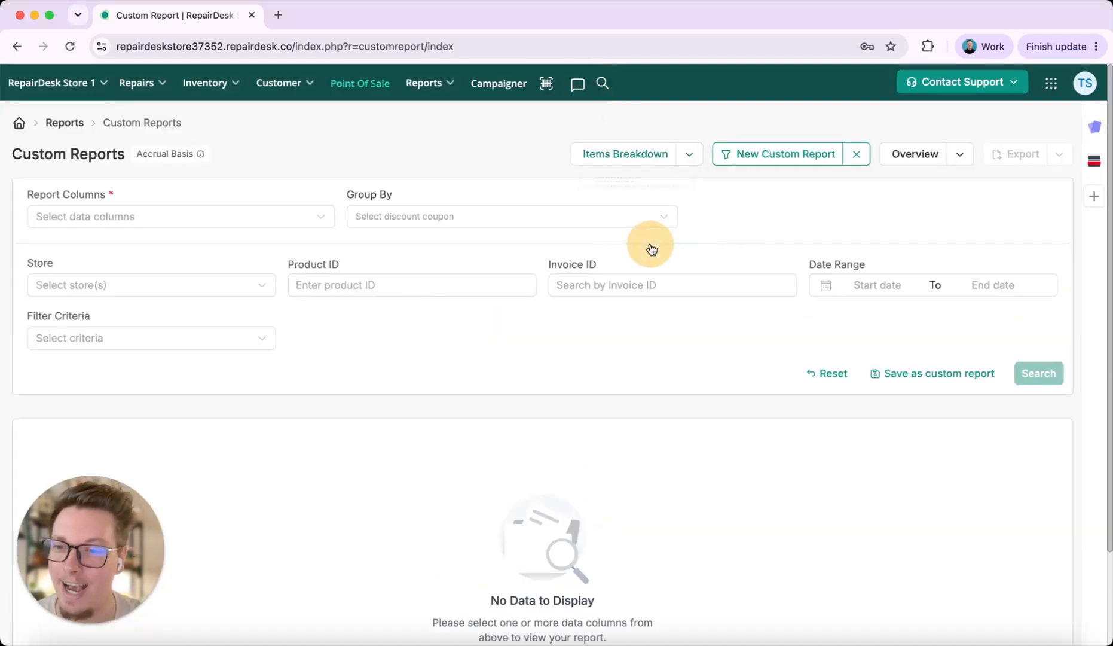
Group the report by Discount Coupon and add Coupon Usage and Discounts to its report columns
left_click(443, 224)
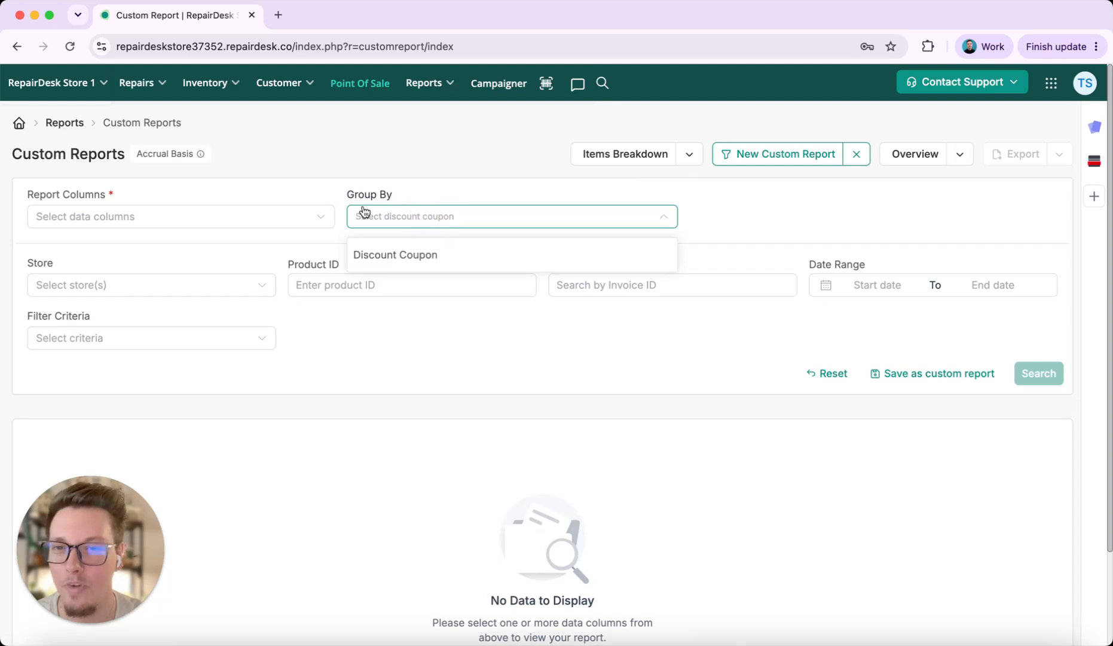
left_click(438, 261)
left_click(285, 219)
scroll(192, 445, "down", 5)
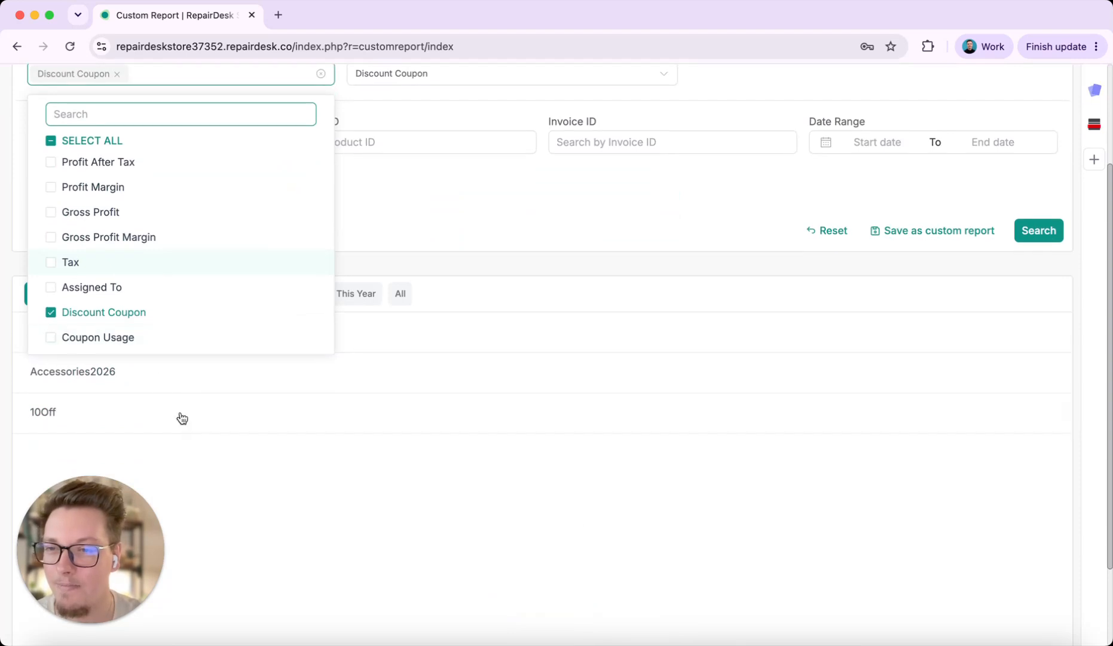
left_click(50, 337)
scroll(211, 264, "up", 5)
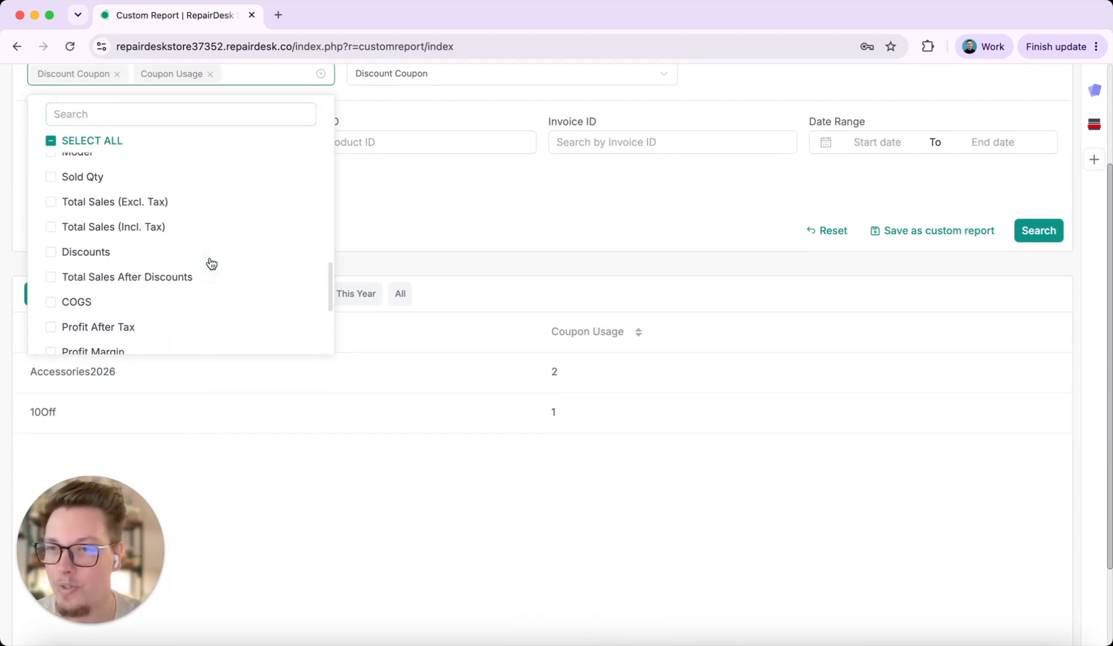
left_click(155, 251)
left_click(530, 220)
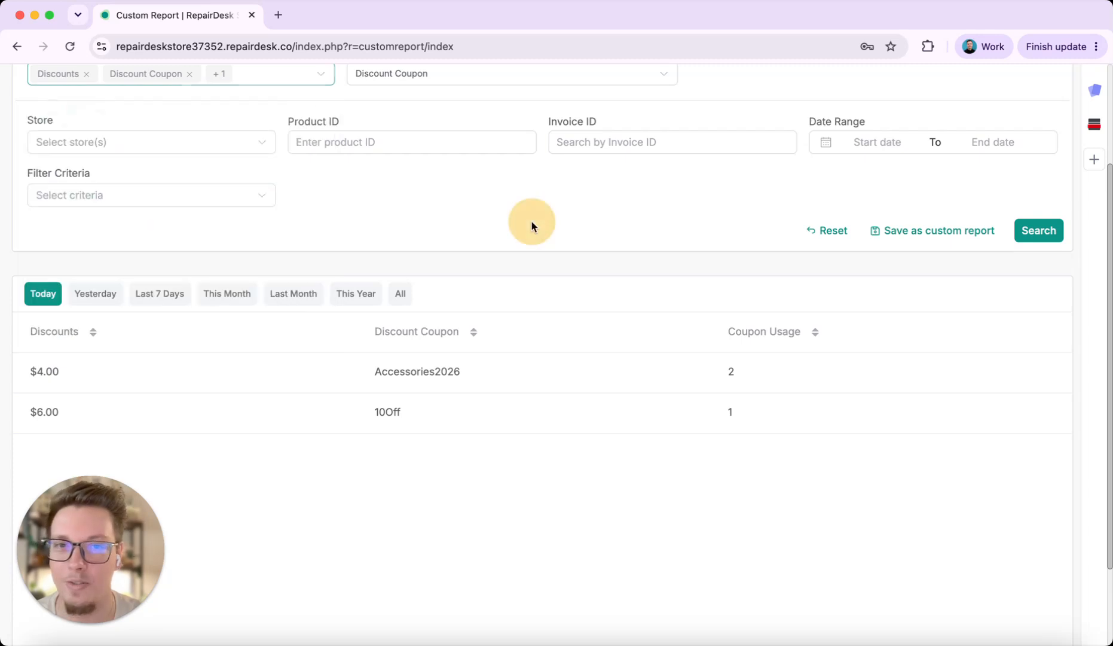
Run the custom report and review the discounts and usage for each coupon
scroll(530, 220, "up", 2)
left_click(1038, 282)
scroll(676, 231, "down", 3)
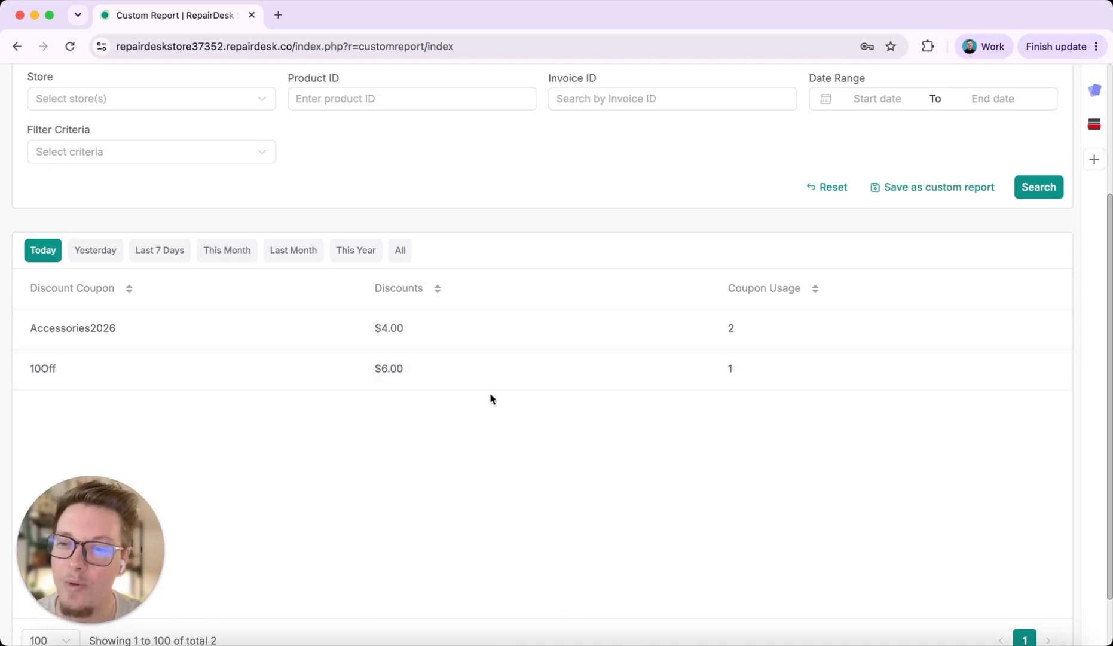
scroll(489, 396, "up", 5)
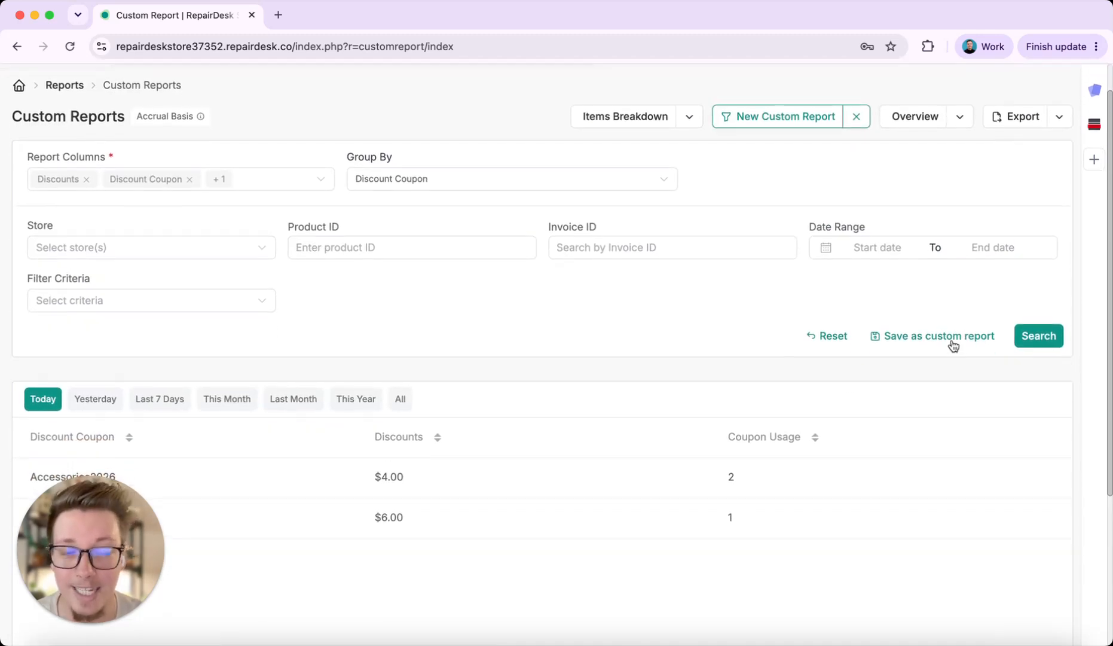